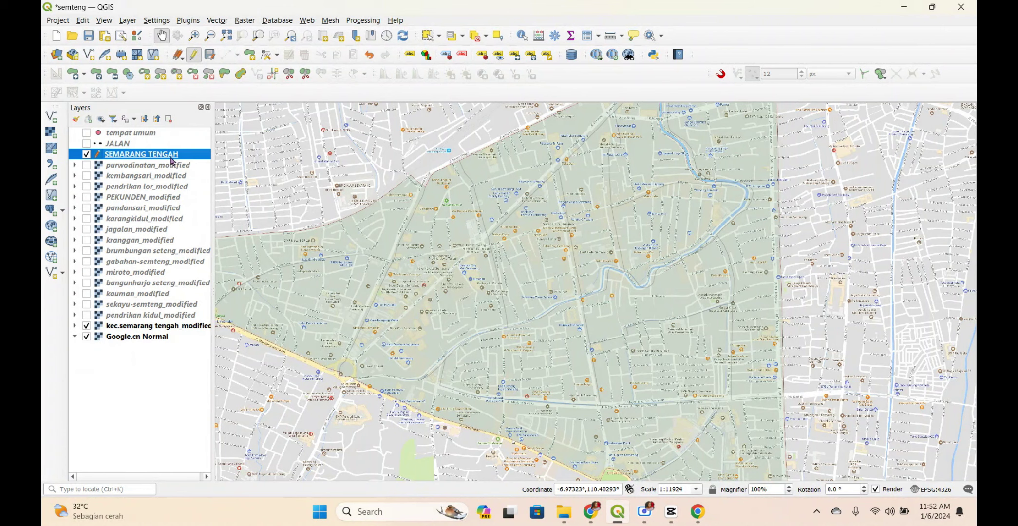
Open the attribute table of the SEMARANG TENGAH layer.
{"action": "right_click", "coordinate": [172, 159]}
{"action": "right_click", "coordinate": [165, 155]}
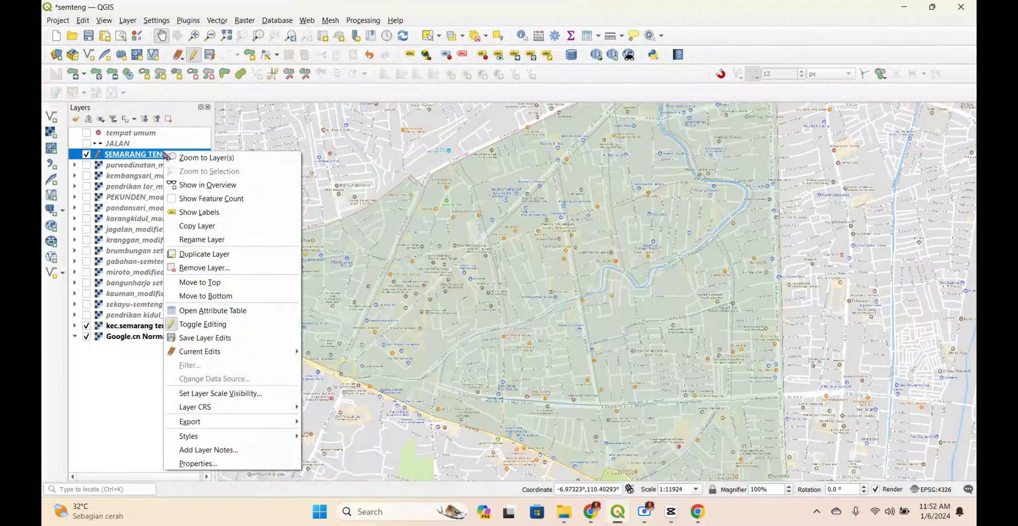
{"action": "left_click", "coordinate": [212, 315]}
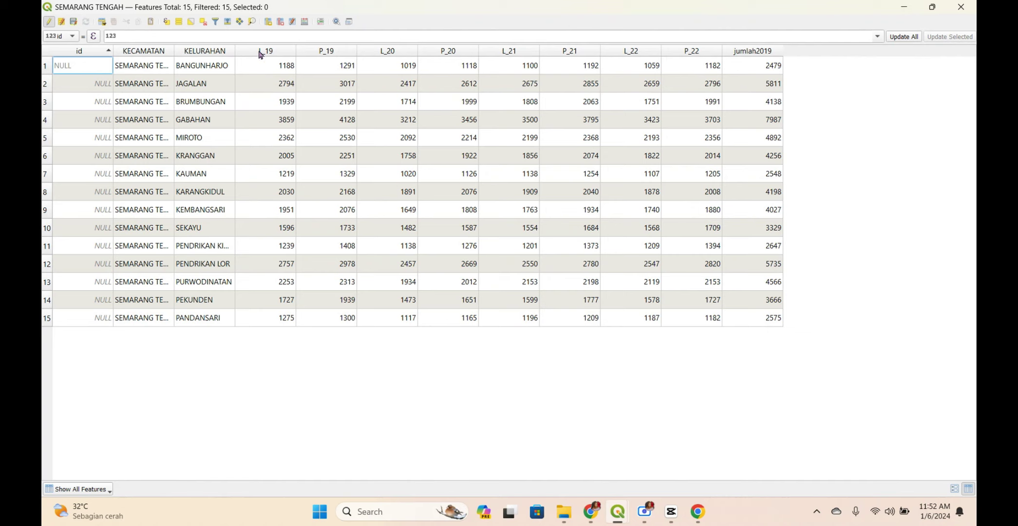
Add a Text (string) field named Kelurahan with length 50 to the attribute table.
{"action": "left_click", "coordinate": [268, 22]}
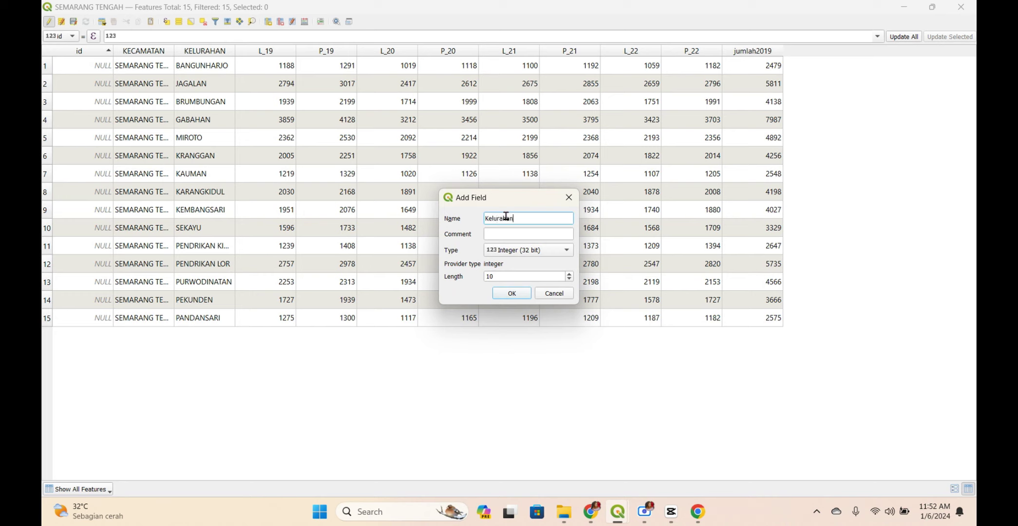
{"action": "left_click", "coordinate": [516, 253]}
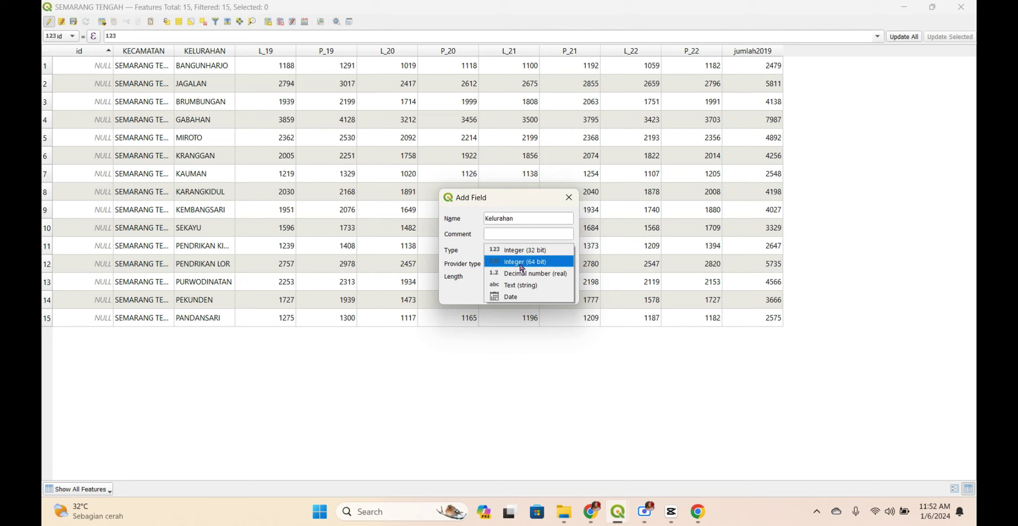
{"action": "left_click", "coordinate": [520, 286]}
{"action": "left_click", "coordinate": [499, 276]}
{"action": "key", "text": "BackSpace"}
{"action": "key", "text": "BackSpace"}
{"action": "type", "text": "50"}
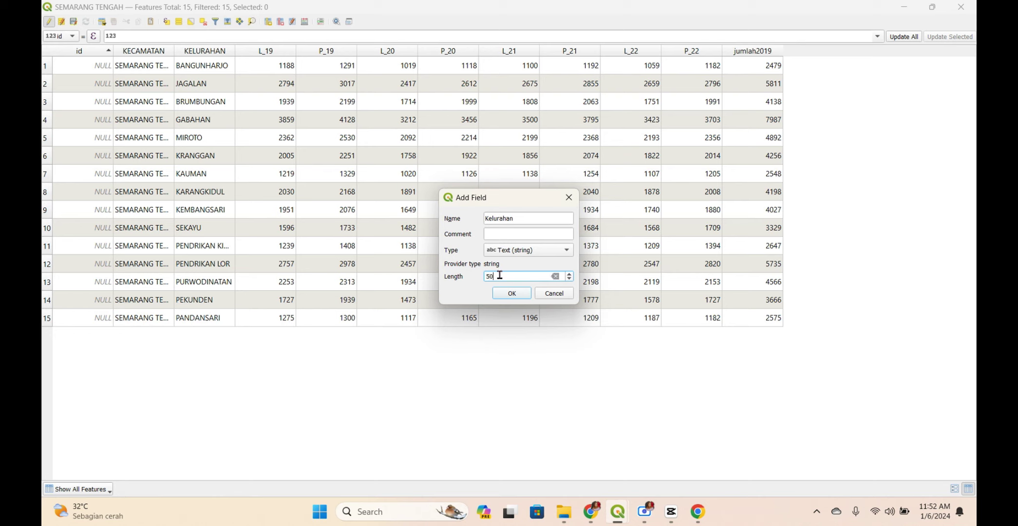
{"action": "key", "text": "Return"}
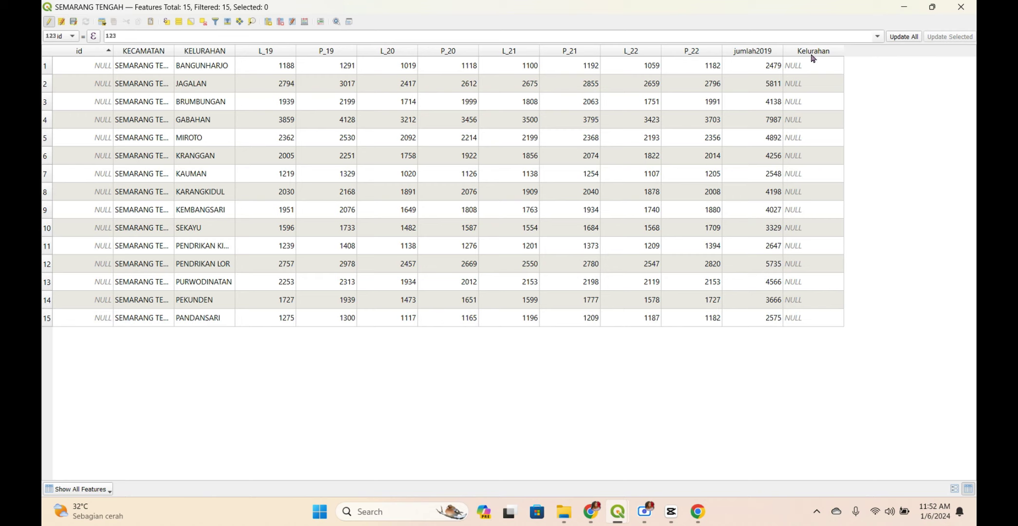
Dock the attribute table beneath the map and bring its Kelurahan column into view.
{"action": "left_click", "coordinate": [349, 22]}
{"action": "left_click_drag", "start_coordinate": [609, 190], "coordinate": [592, 178]}
{"action": "left_click_drag", "start_coordinate": [680, 462], "coordinate": [731, 464]}
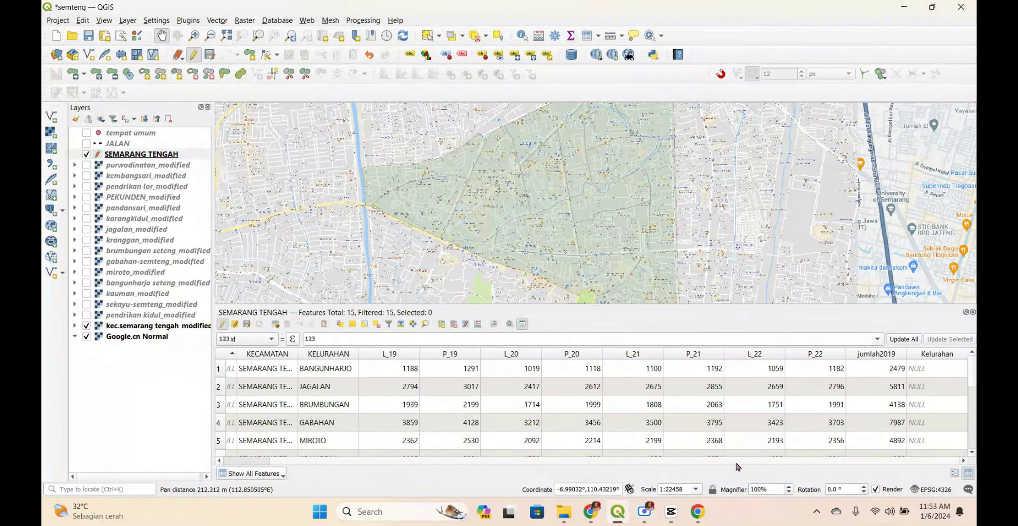
{"action": "double_click", "coordinate": [941, 372]}
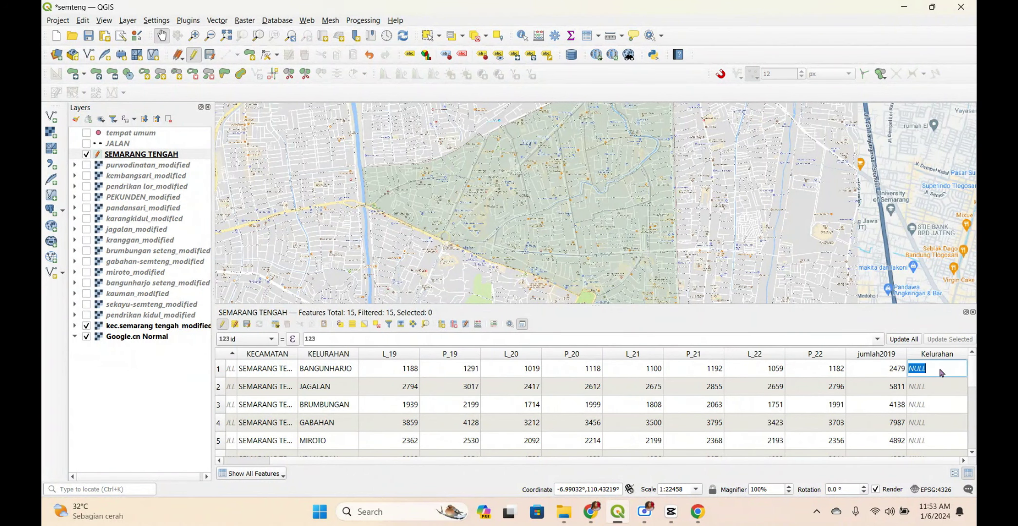
{"action": "left_click_drag", "start_coordinate": [591, 212], "coordinate": [577, 223]}
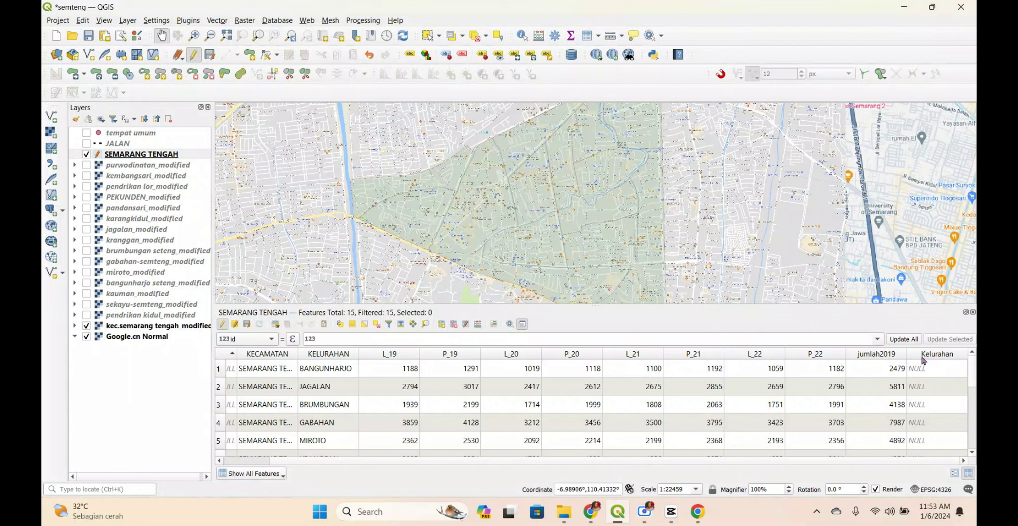
Select the BANGUNHARJO record to locate its polygon on the map.
{"action": "left_click", "coordinate": [218, 371]}
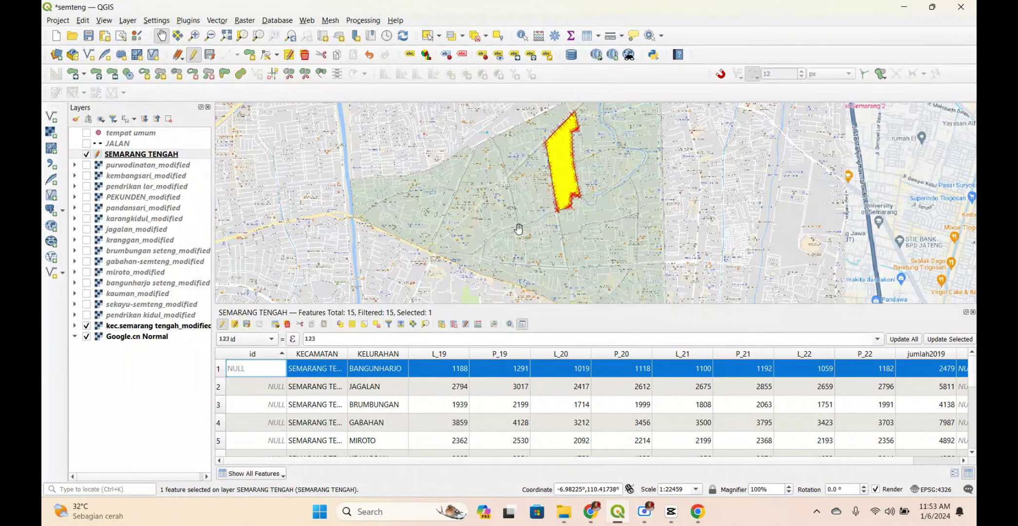
{"action": "left_click_drag", "start_coordinate": [582, 187], "coordinate": [556, 231]}
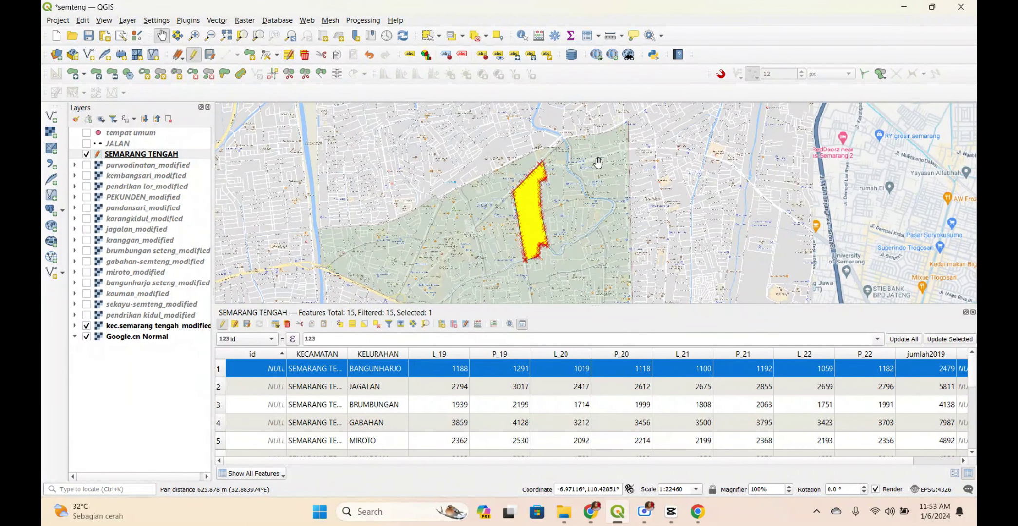
{"action": "double_click", "coordinate": [618, 409]}
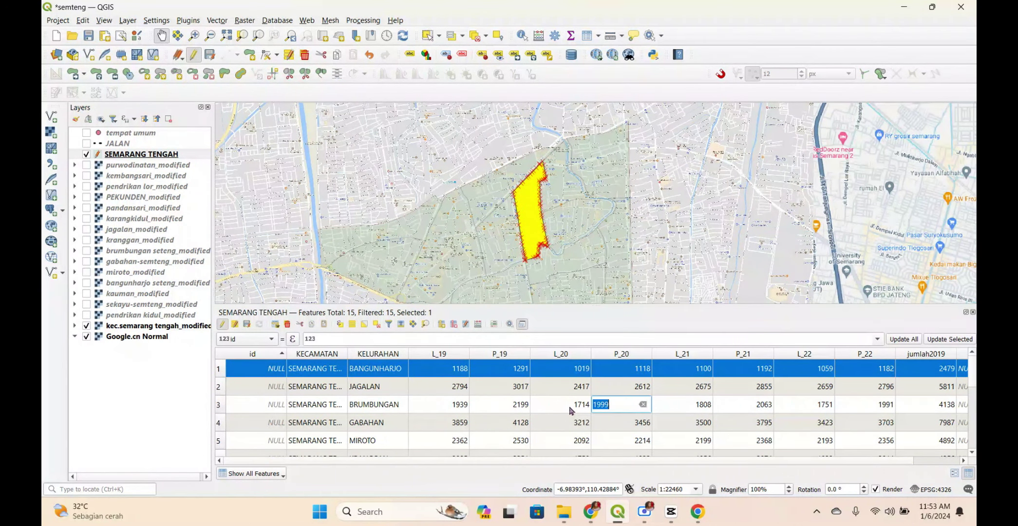
{"action": "key", "text": "Return"}
{"action": "scroll", "coordinate": [847, 463], "scroll_direction": "right", "scroll_amount": 2}
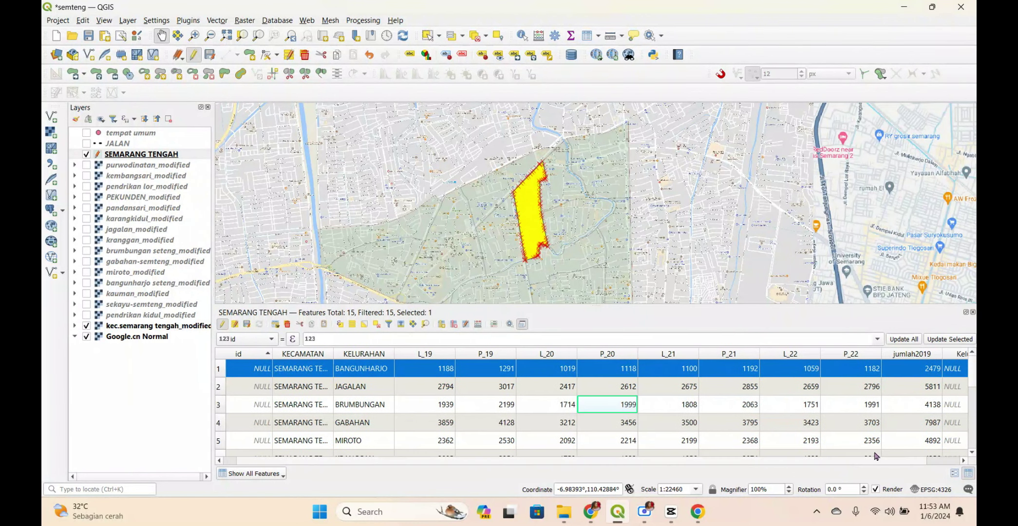
{"action": "left_click_drag", "start_coordinate": [545, 175], "coordinate": [533, 164]}
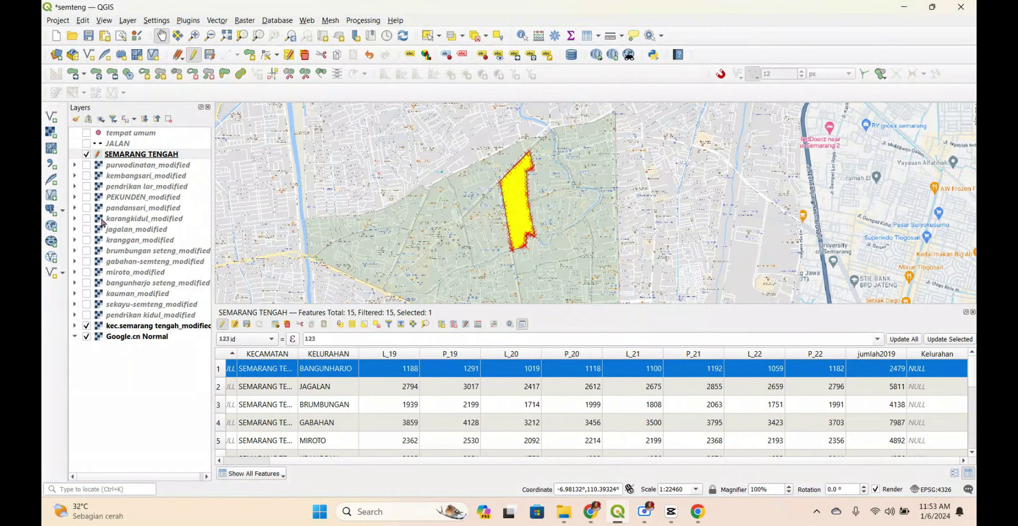
Show the bangunharjo seteng_modified layer and compare the map positions of the JAGALAN and BANGUNHARJO polygons by selecting their records.
{"action": "left_click", "coordinate": [86, 283]}
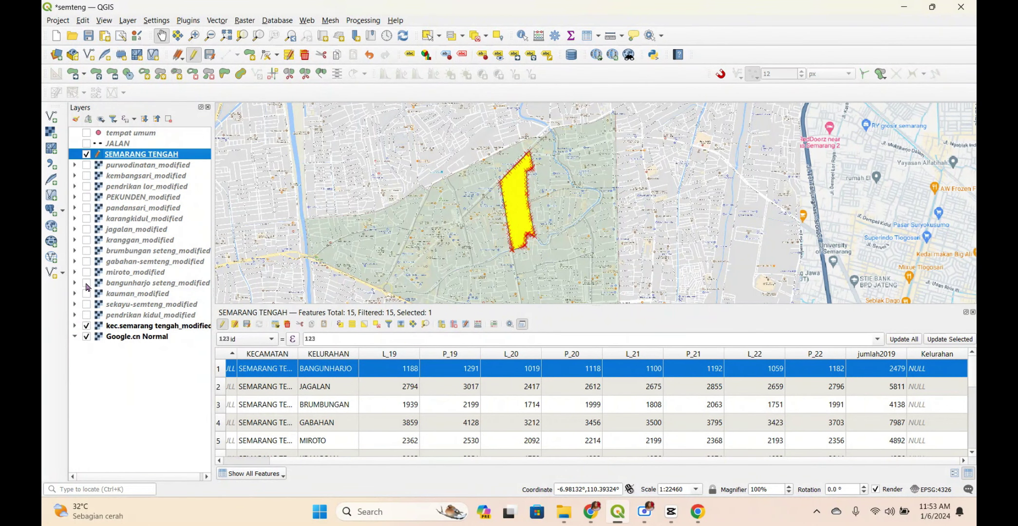
{"action": "left_click_drag", "start_coordinate": [562, 220], "coordinate": [498, 229]}
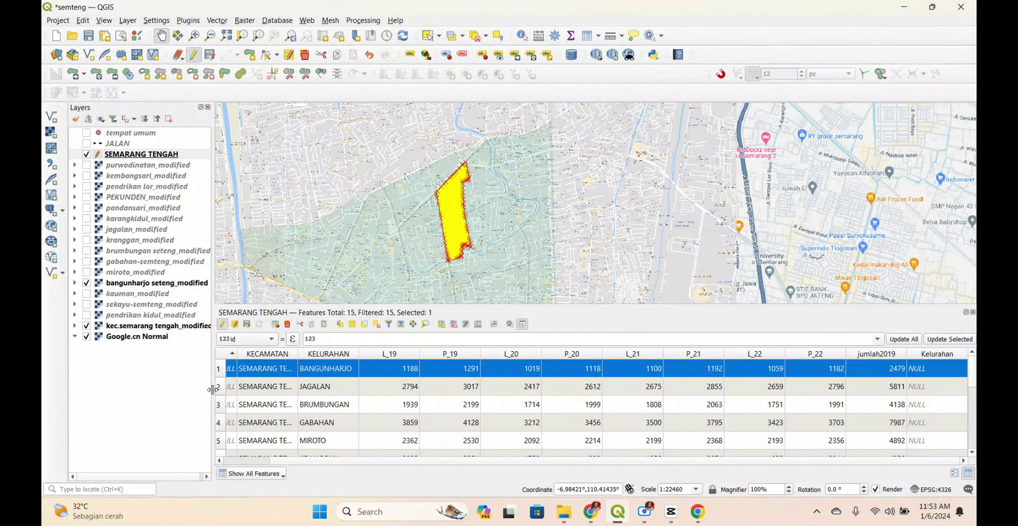
{"action": "double_click", "coordinate": [228, 386]}
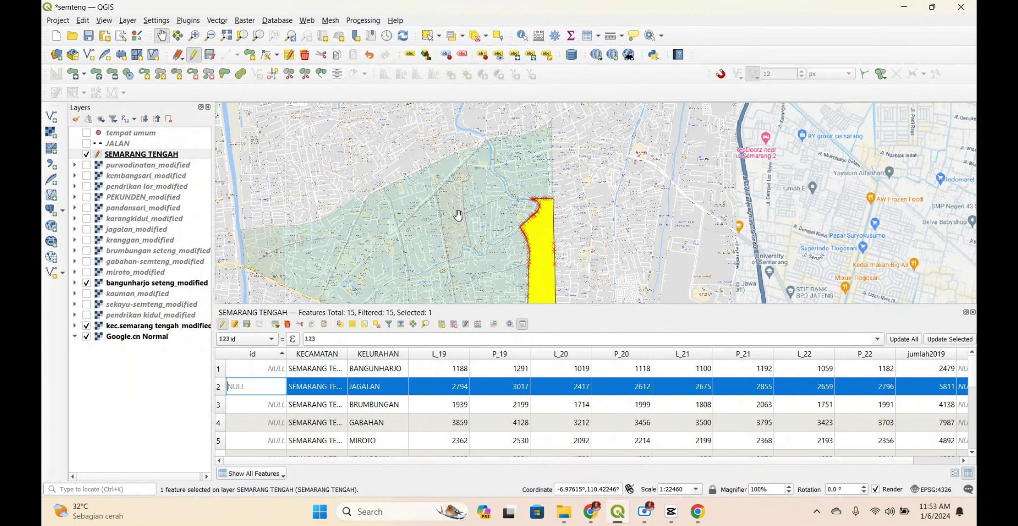
{"action": "scroll", "coordinate": [457, 215], "scroll_direction": "up", "scroll_amount": 1}
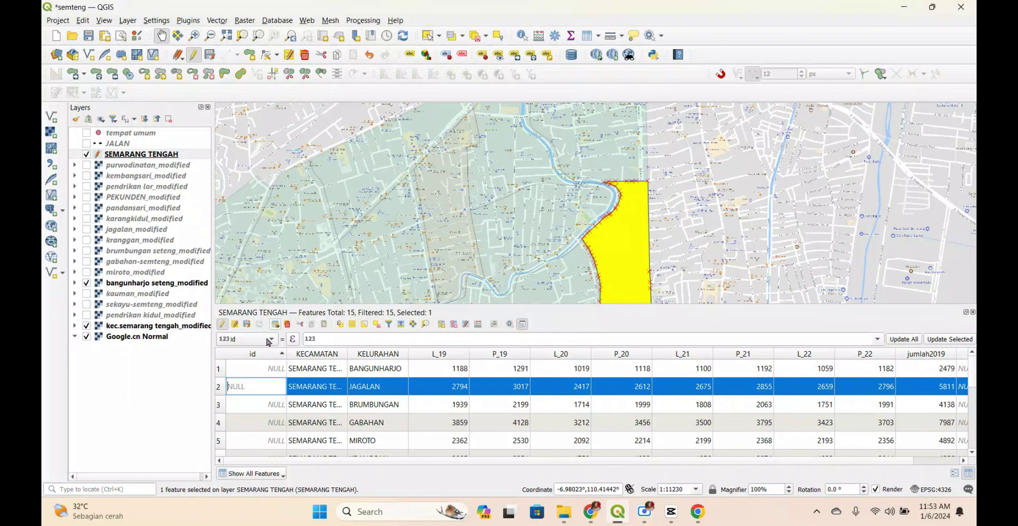
{"action": "left_click", "coordinate": [222, 374]}
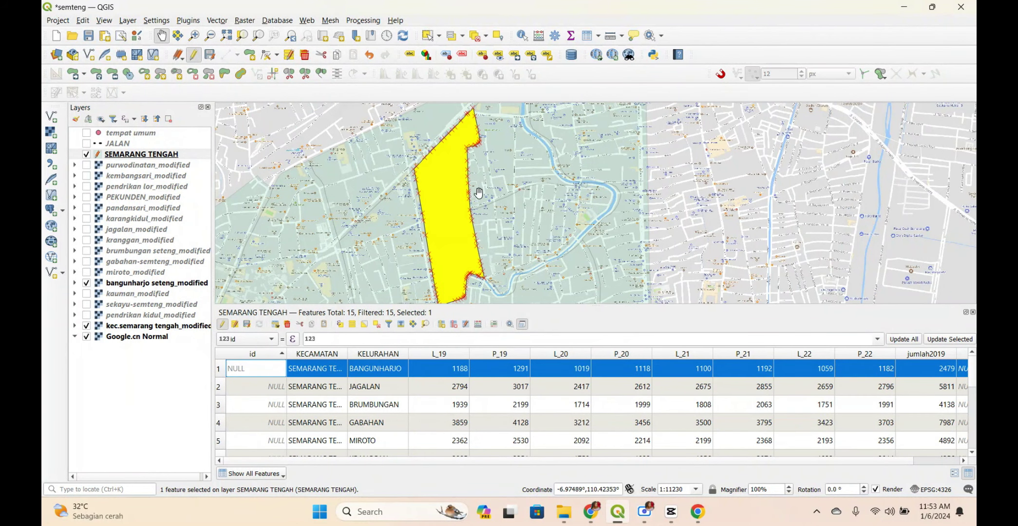
{"action": "scroll", "coordinate": [475, 190], "scroll_direction": "down", "scroll_amount": 1}
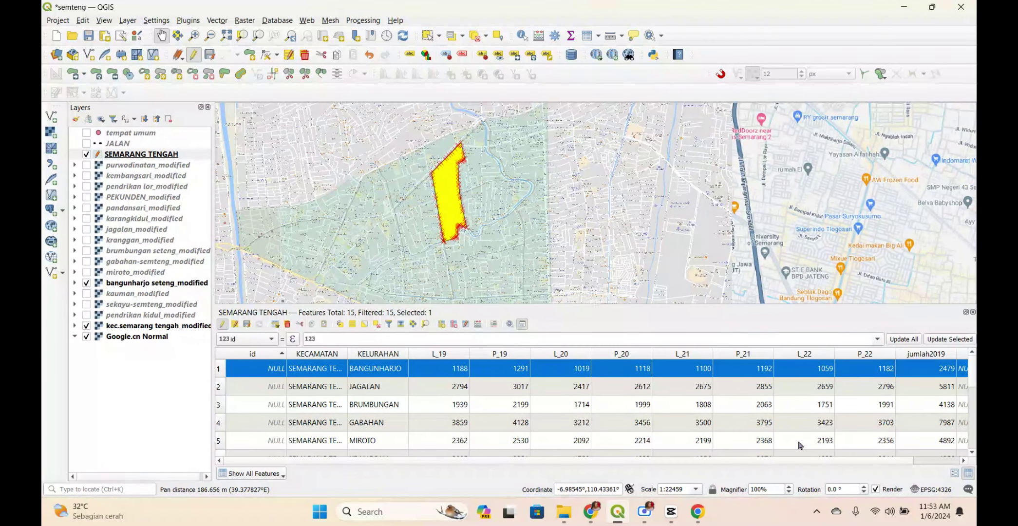
Enter Bangunharjo in the new Kelurahan field of the BANGUNHARJO record and undock the attribute table into its own window.
{"action": "left_click_drag", "start_coordinate": [823, 460], "coordinate": [941, 431]}
{"action": "double_click", "coordinate": [933, 370]}
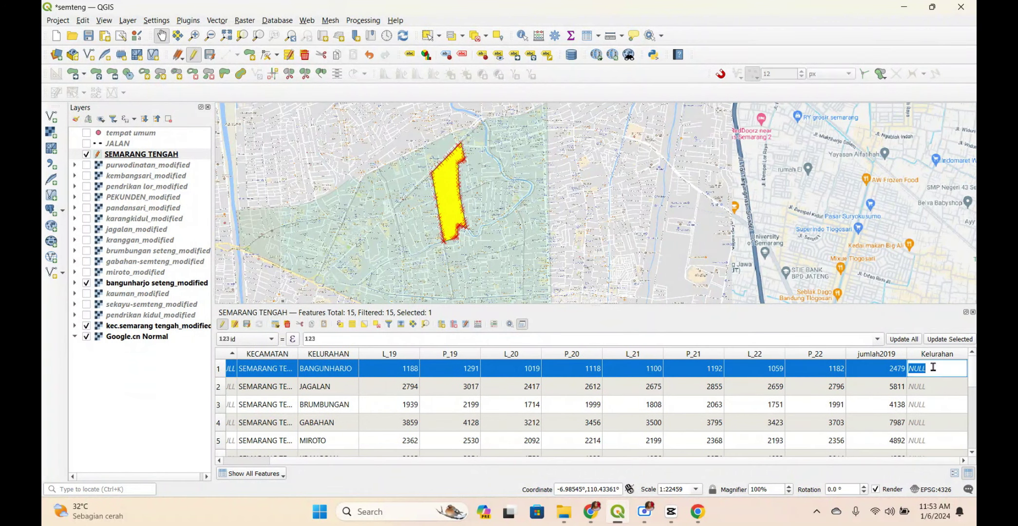
{"action": "type", "text": "Bangunharj"}
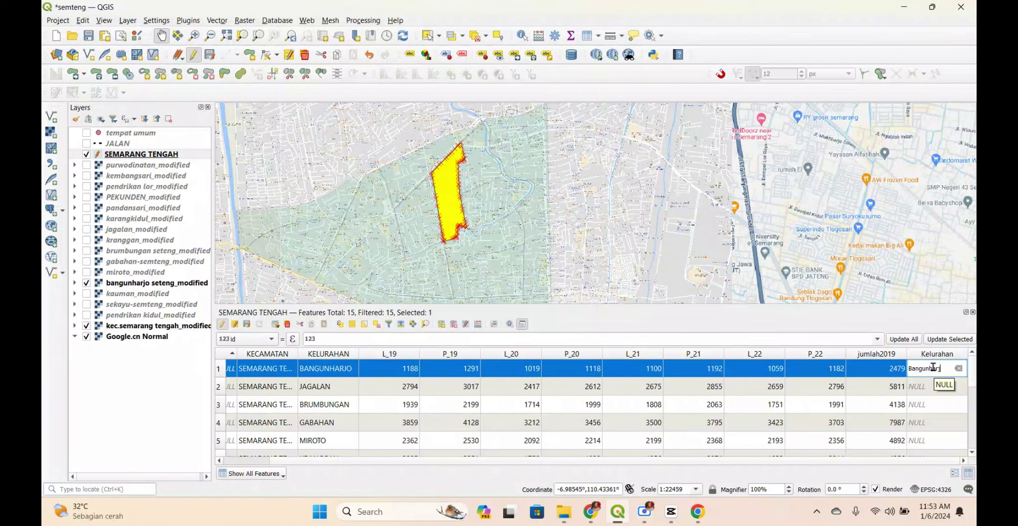
{"action": "type", "text": "o"}
{"action": "scroll", "coordinate": [871, 413], "scroll_direction": "down", "scroll_amount": 3}
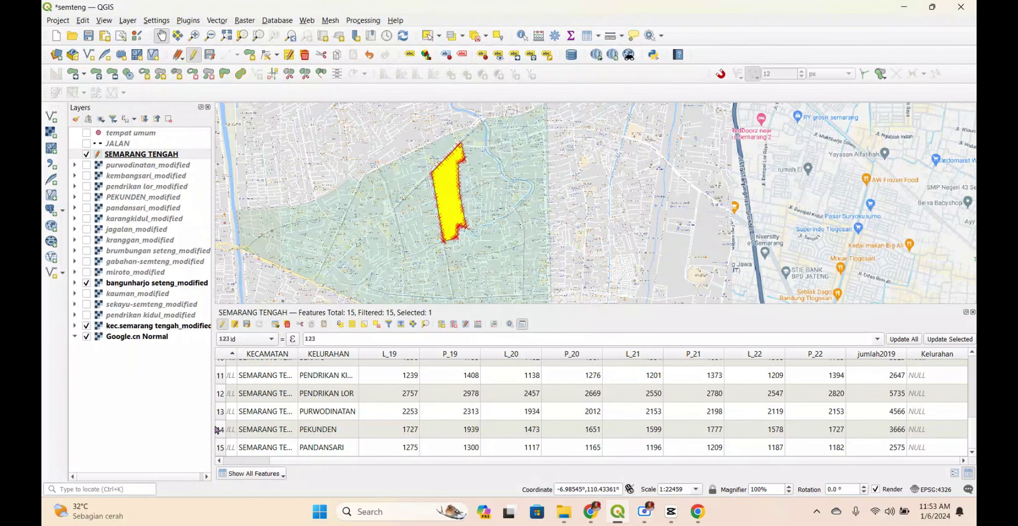
{"action": "scroll", "coordinate": [920, 416], "scroll_direction": "up", "scroll_amount": 3}
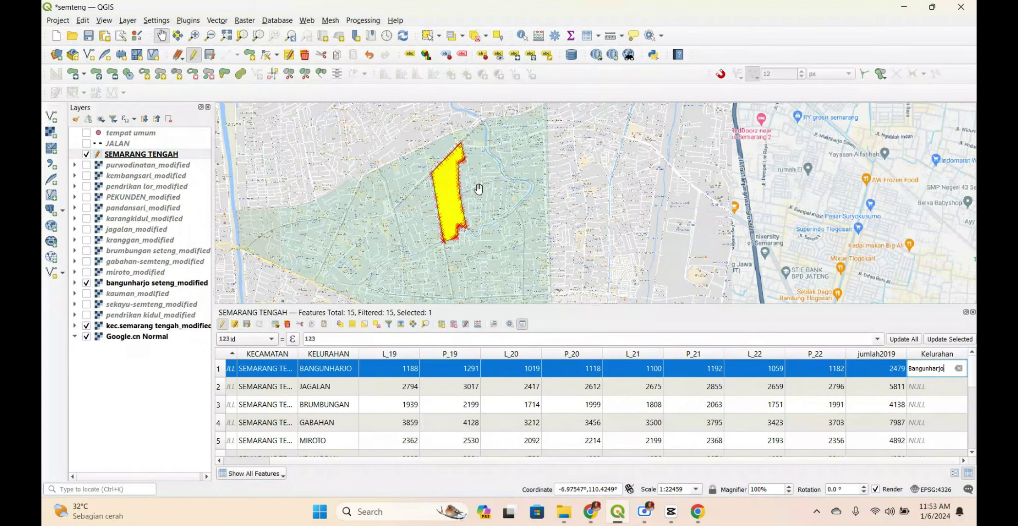
{"action": "left_click_drag", "start_coordinate": [481, 211], "coordinate": [593, 203]}
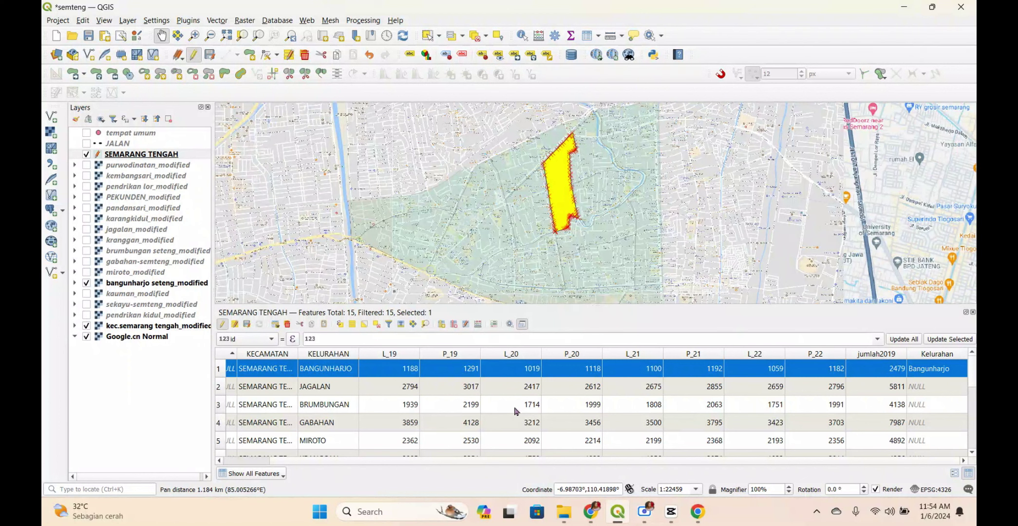
{"action": "left_click", "coordinate": [771, 461]}
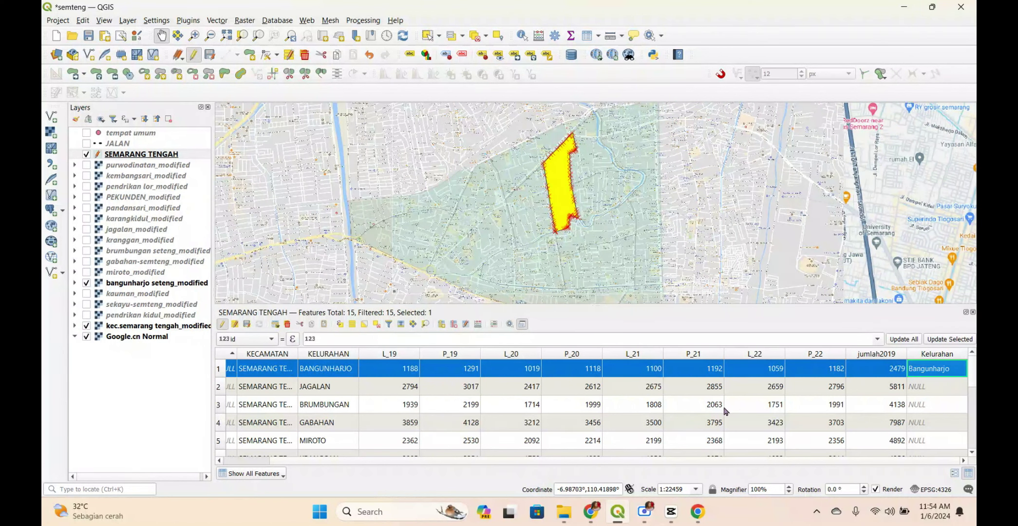
{"action": "left_click", "coordinate": [525, 325]}
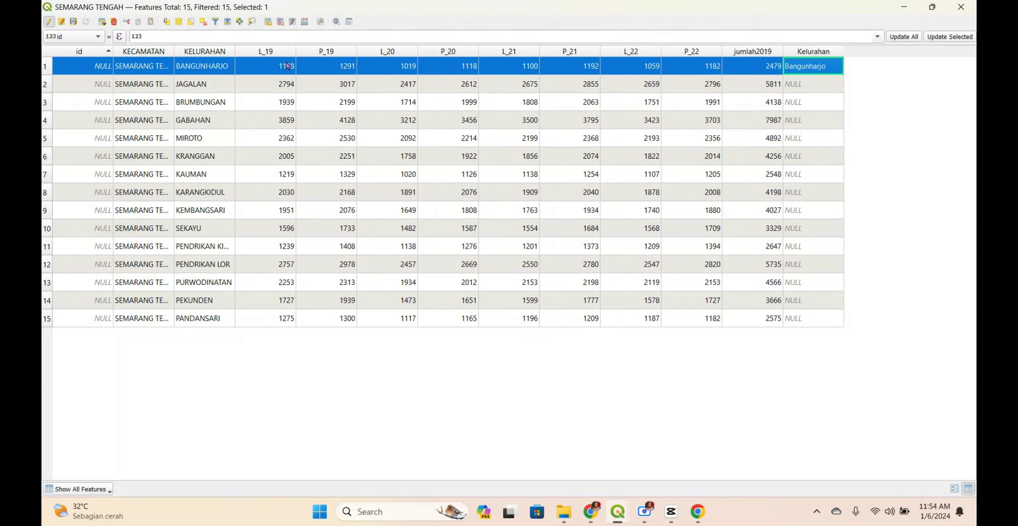
Open the LAPORAN PENDUDUK SEMARANG TENGAH workbook from the SIG folder in Excel and select its population table for review.
{"action": "left_click", "coordinate": [572, 523]}
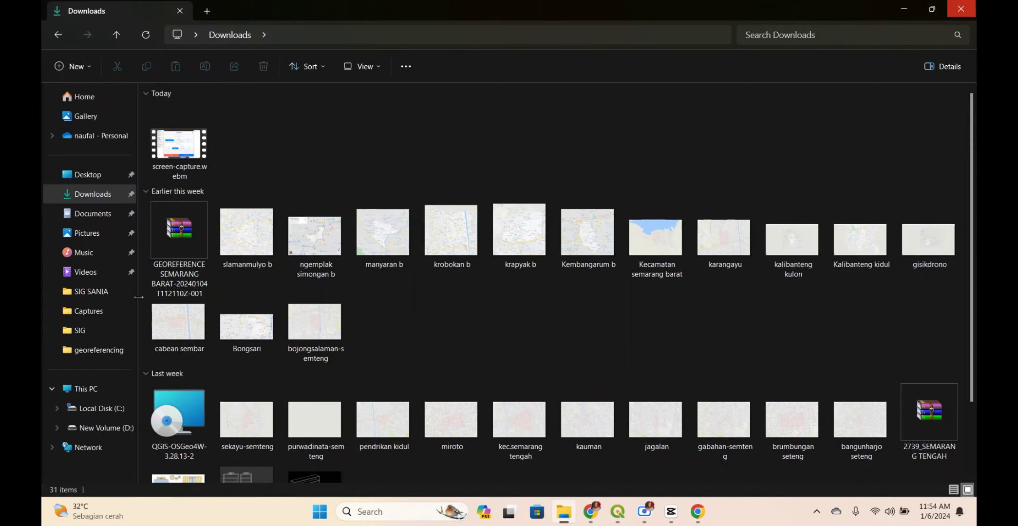
{"action": "left_click", "coordinate": [80, 331]}
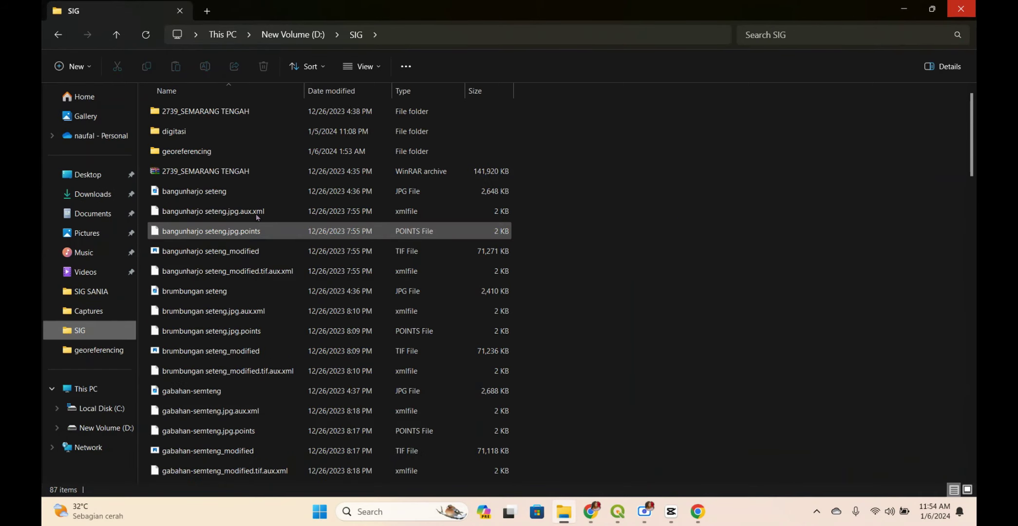
{"action": "scroll", "coordinate": [240, 274], "scroll_direction": "down", "scroll_amount": 3}
{"action": "scroll", "coordinate": [240, 274], "scroll_direction": "down", "scroll_amount": 10}
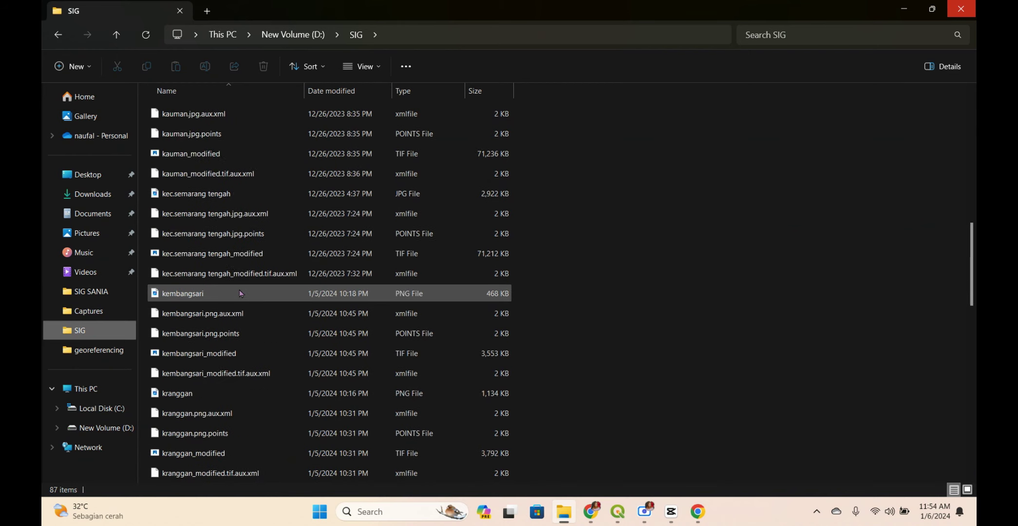
{"action": "double_click", "coordinate": [209, 372]}
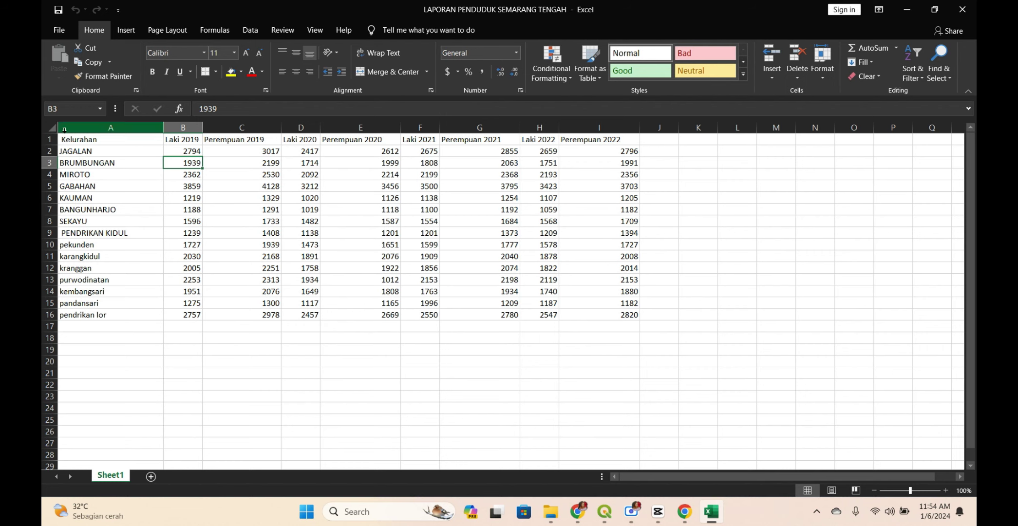
{"action": "left_click_drag", "start_coordinate": [65, 143], "coordinate": [636, 323]}
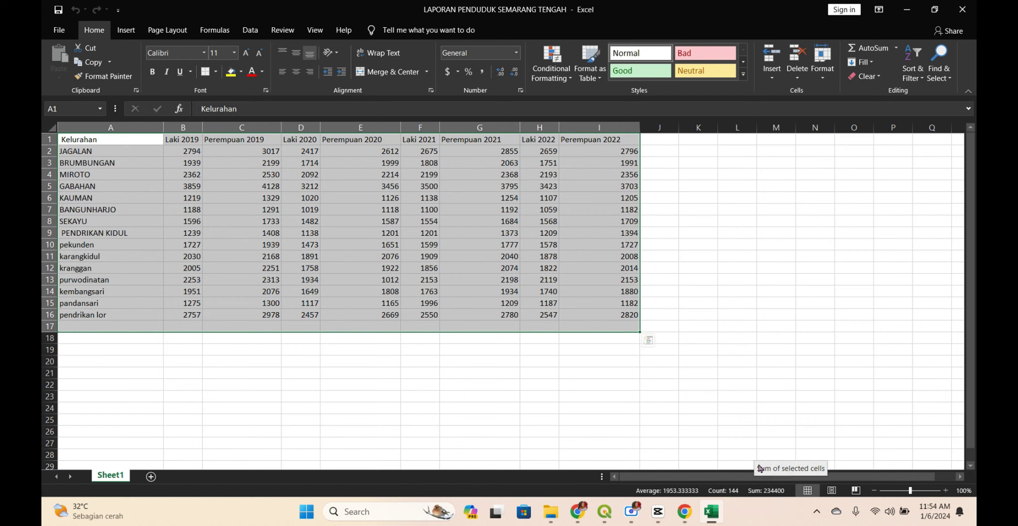
Return to the SEMARANG TENGAH attribute table in QGIS and add an Integer (64 bit) field named L_2019 with a shortened length.
{"action": "left_click", "coordinate": [604, 512]}
{"action": "left_click", "coordinate": [696, 424]}
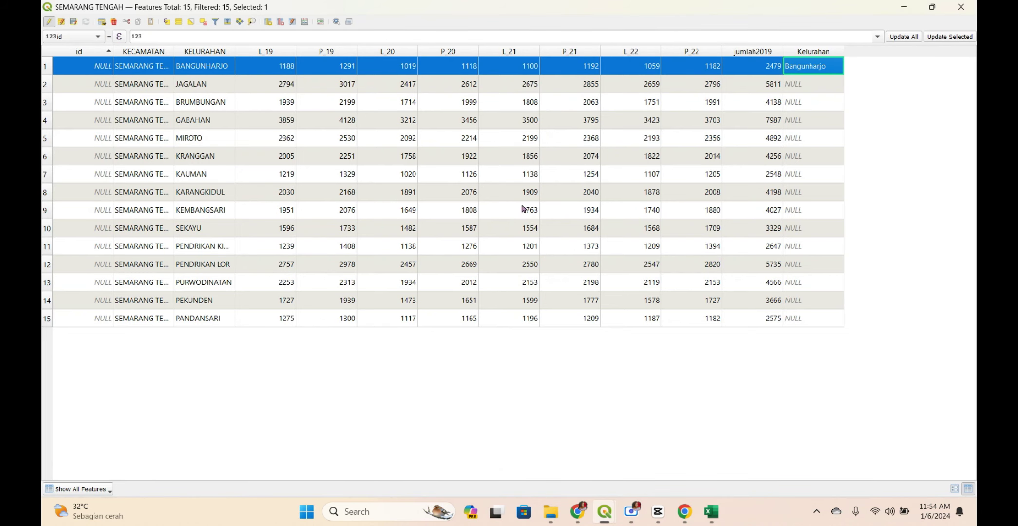
{"action": "left_click", "coordinate": [269, 22]}
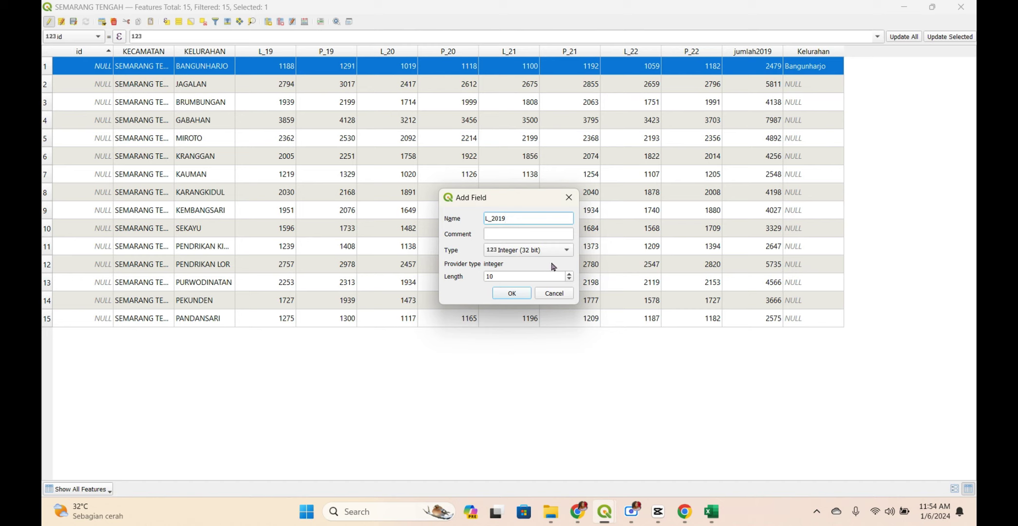
{"action": "left_click", "coordinate": [530, 252]}
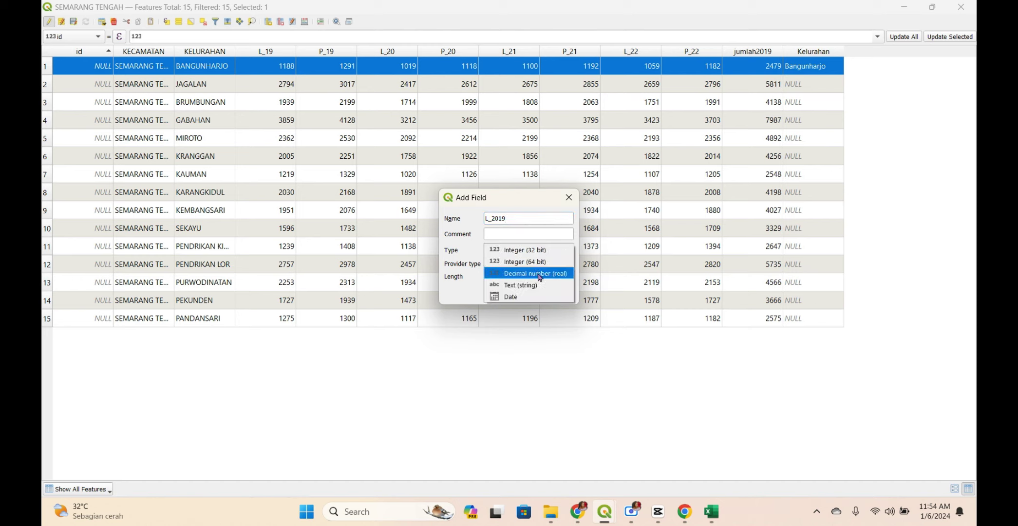
{"action": "left_click", "coordinate": [541, 264]}
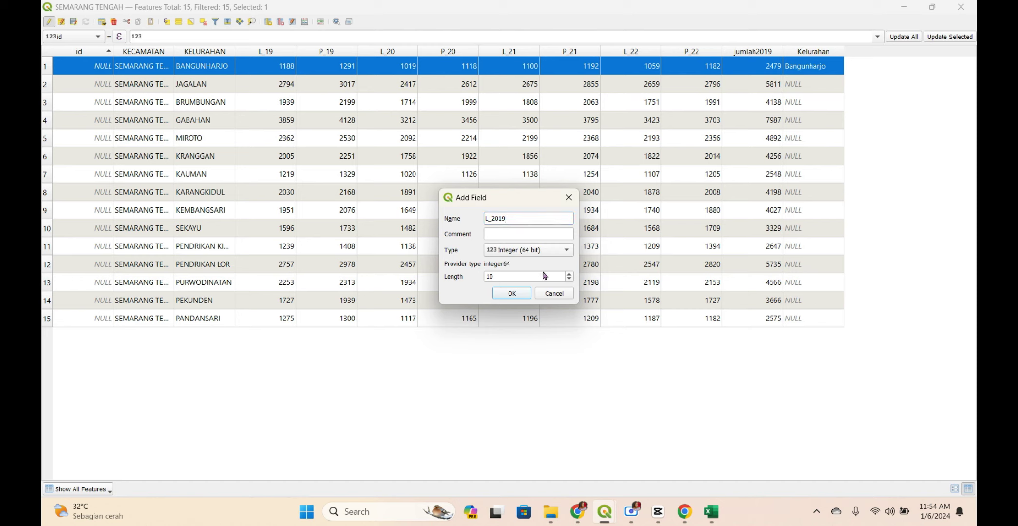
{"action": "left_click", "coordinate": [496, 277]}
{"action": "key", "text": "BackSpace"}
{"action": "left_click", "coordinate": [513, 294]}
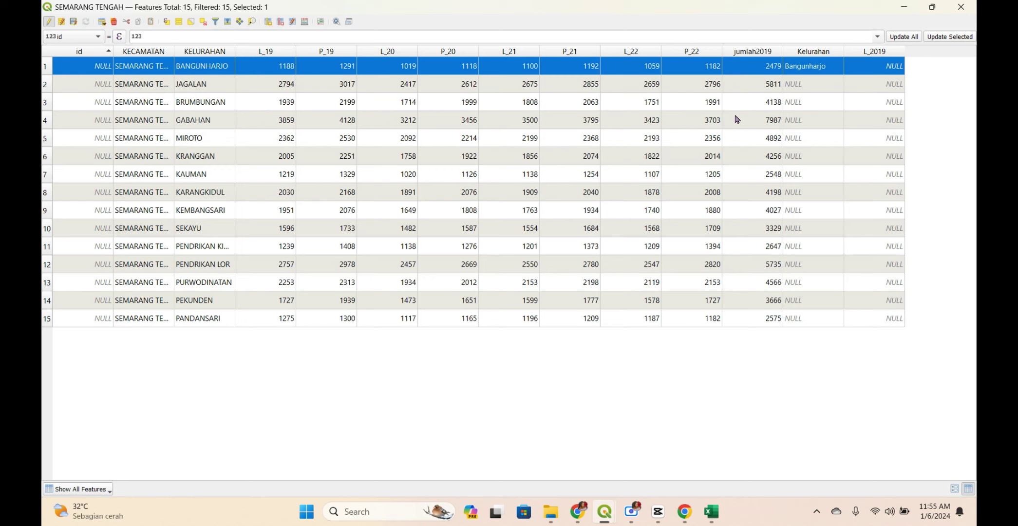
Check the Laki 2019 figures in the Excel population report and start filling the L_2019 value of the BANGUNHARJO record in QGIS.
{"action": "double_click", "coordinate": [888, 71]}
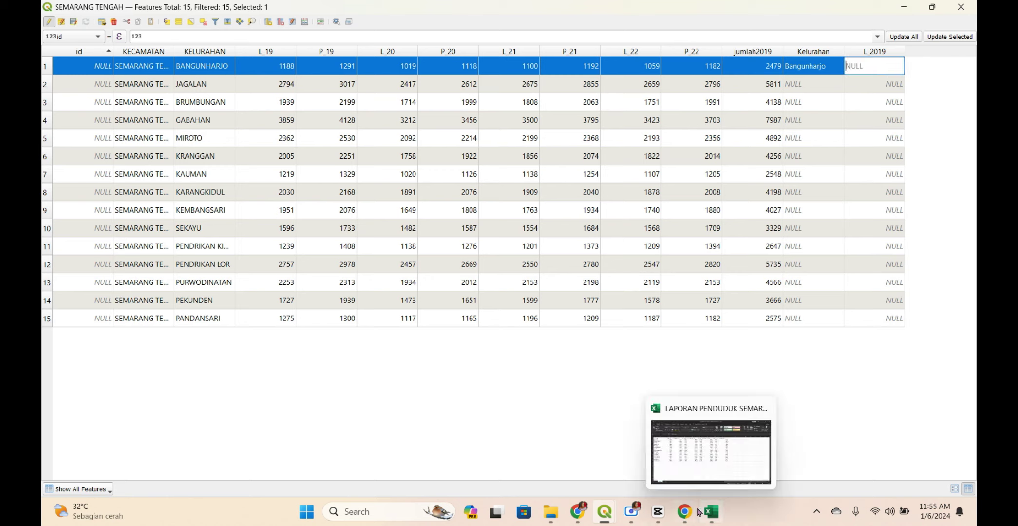
{"action": "left_click", "coordinate": [709, 519]}
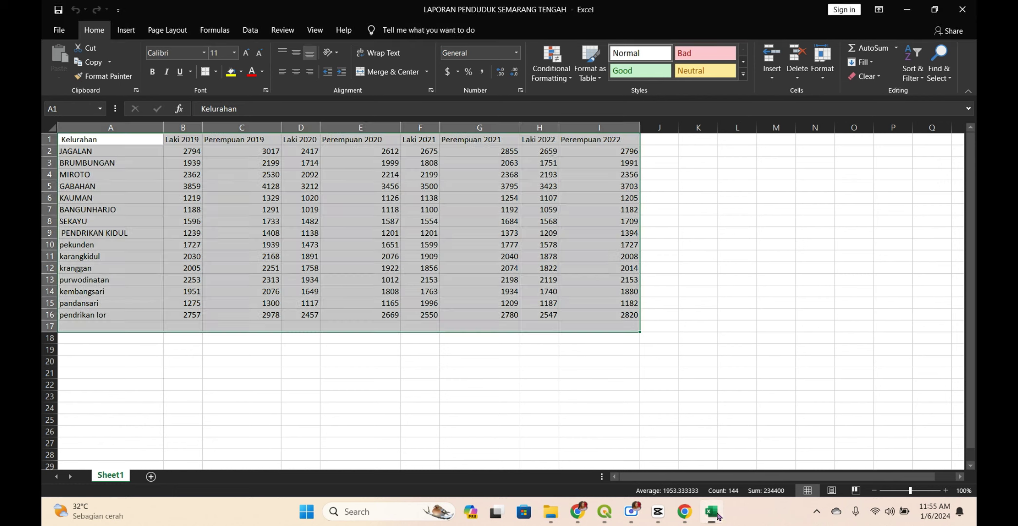
{"action": "left_click", "coordinate": [174, 150]}
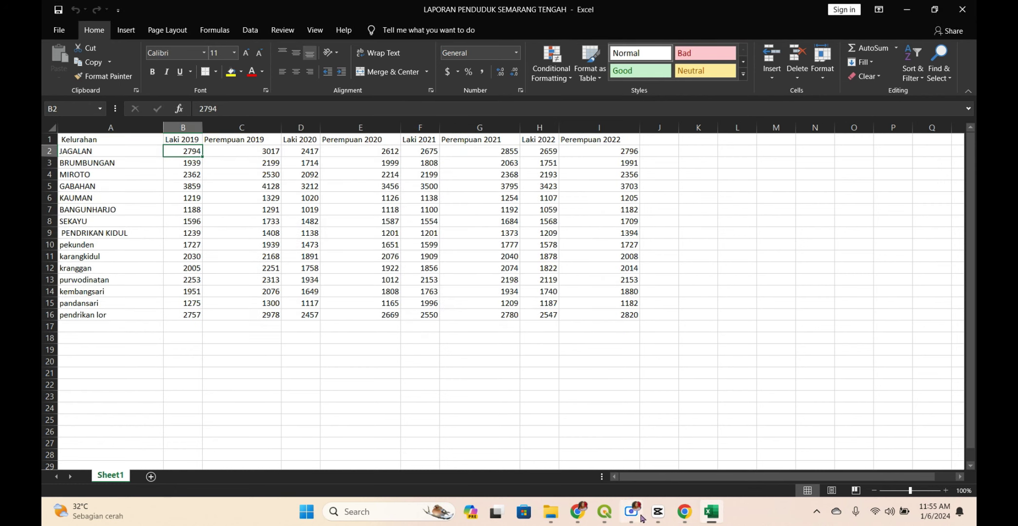
{"action": "mouse_move", "coordinate": [604, 511]}
{"action": "left_click", "coordinate": [667, 449]}
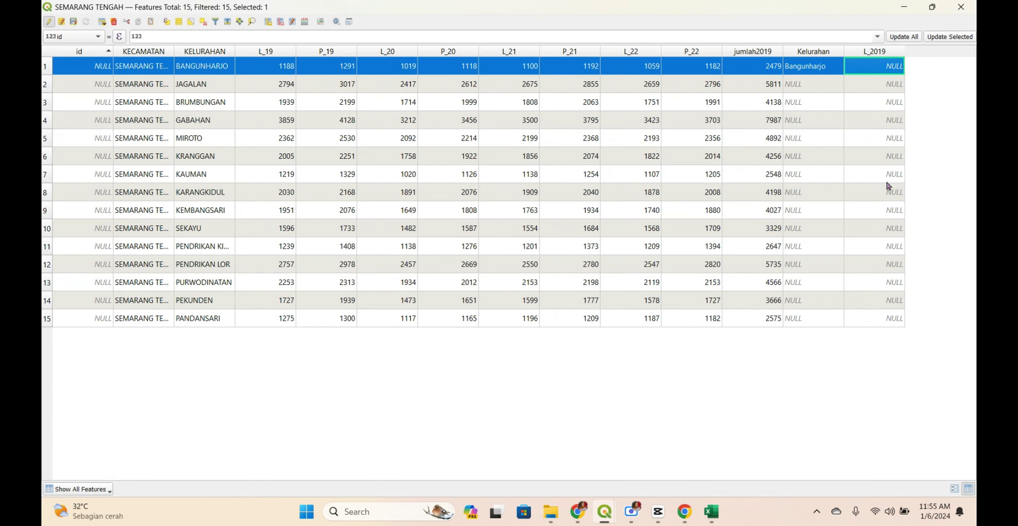
{"action": "double_click", "coordinate": [873, 67]}
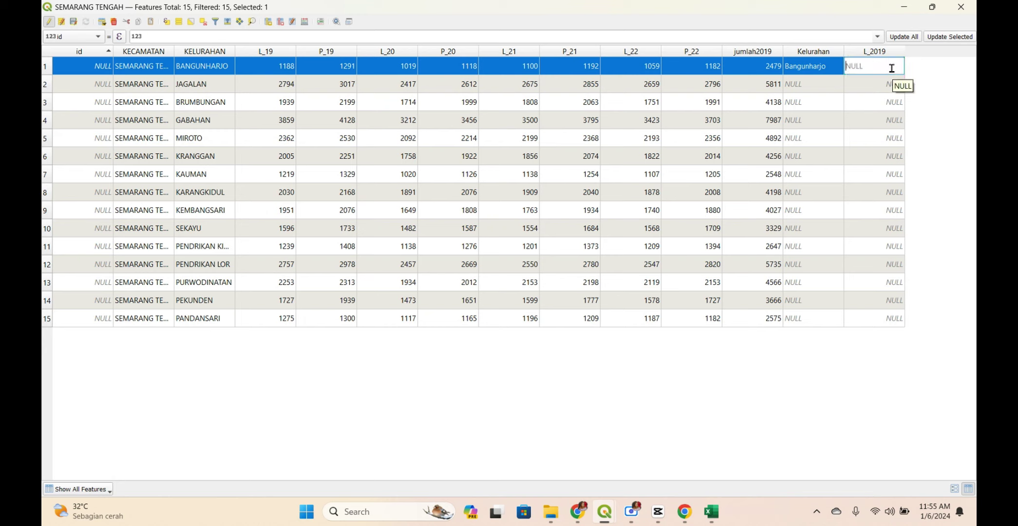
{"action": "type", "text": "1"}
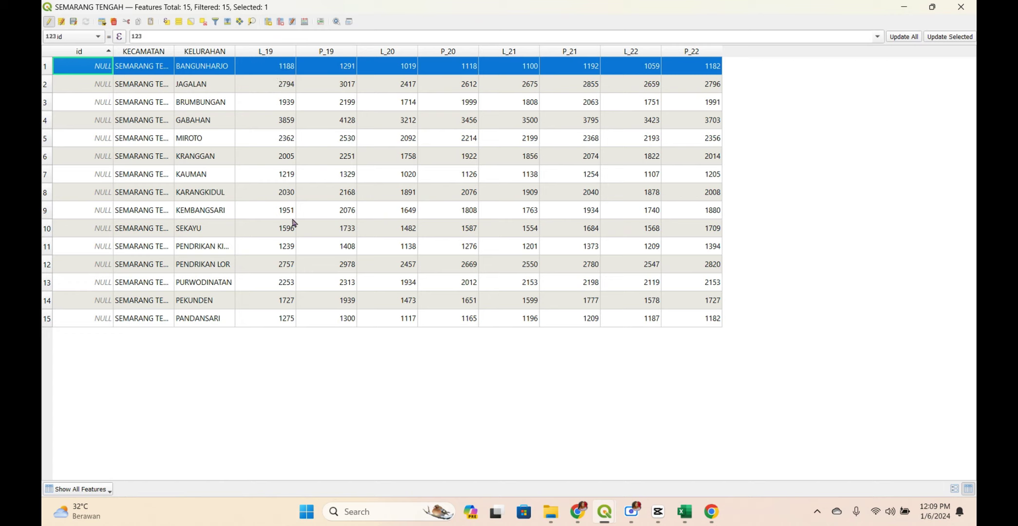
Set up a new virtual field named jumlah2019 of type Integer (32 bit) in the Field Calculator.
{"action": "left_click", "coordinate": [304, 23]}
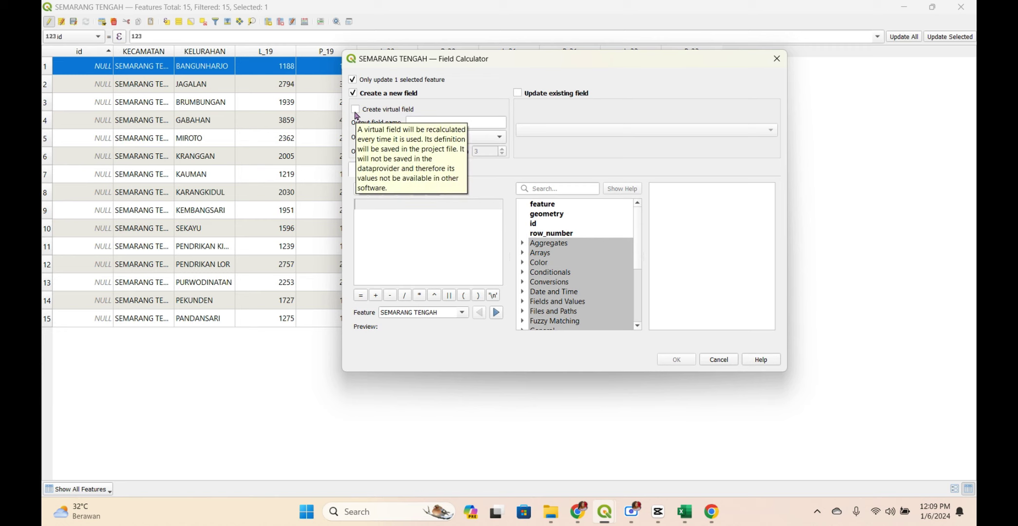
{"action": "left_click", "coordinate": [355, 109]}
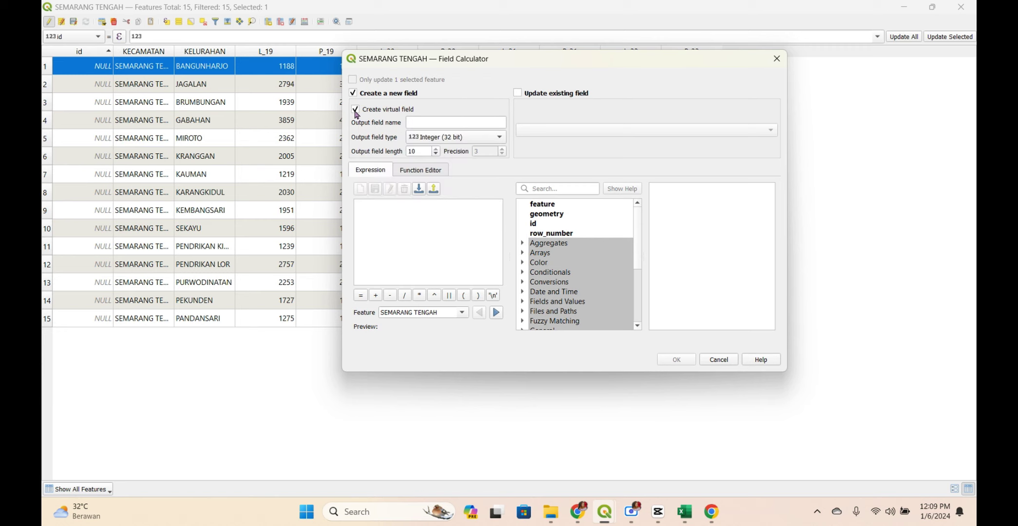
{"action": "left_click", "coordinate": [427, 119]}
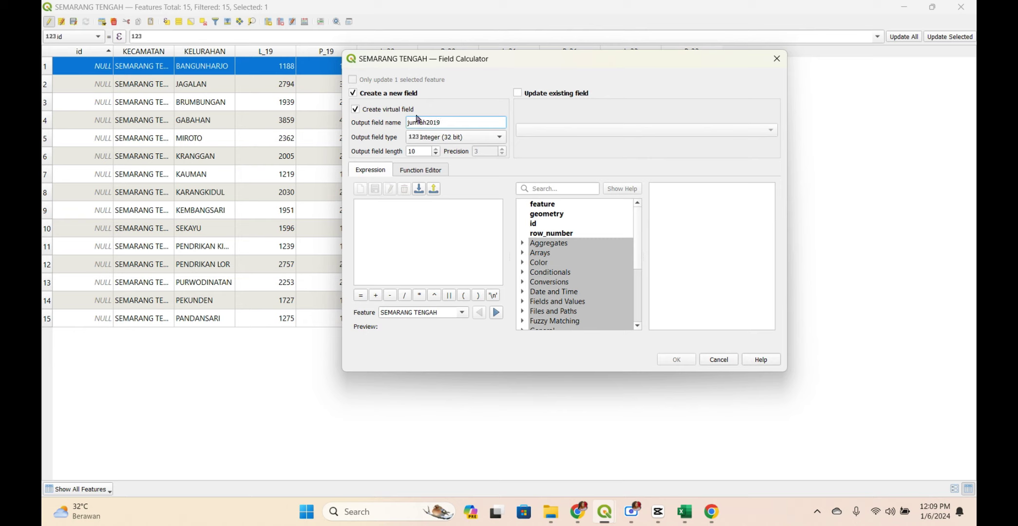
{"action": "left_click", "coordinate": [462, 141]}
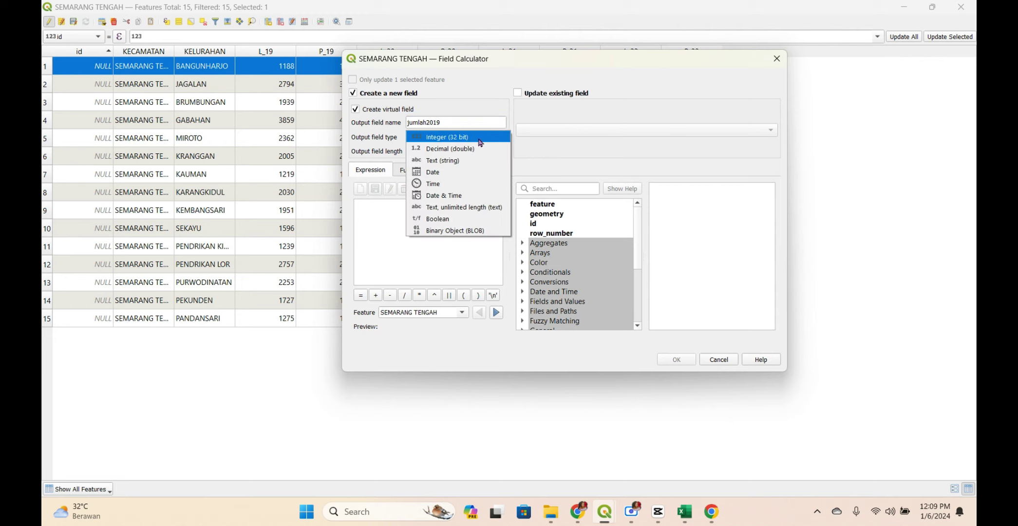
{"action": "left_click", "coordinate": [467, 137]}
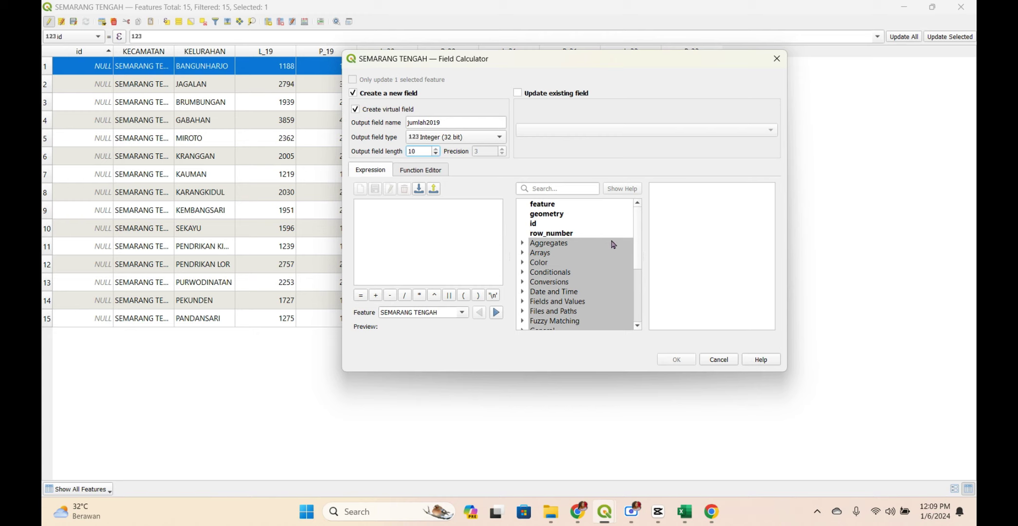
Calculate the jumlah2019 field with the expression "L_19" + "P_19" built from the Fields and Values group.
{"action": "left_click_drag", "start_coordinate": [637, 238], "coordinate": [639, 267]}
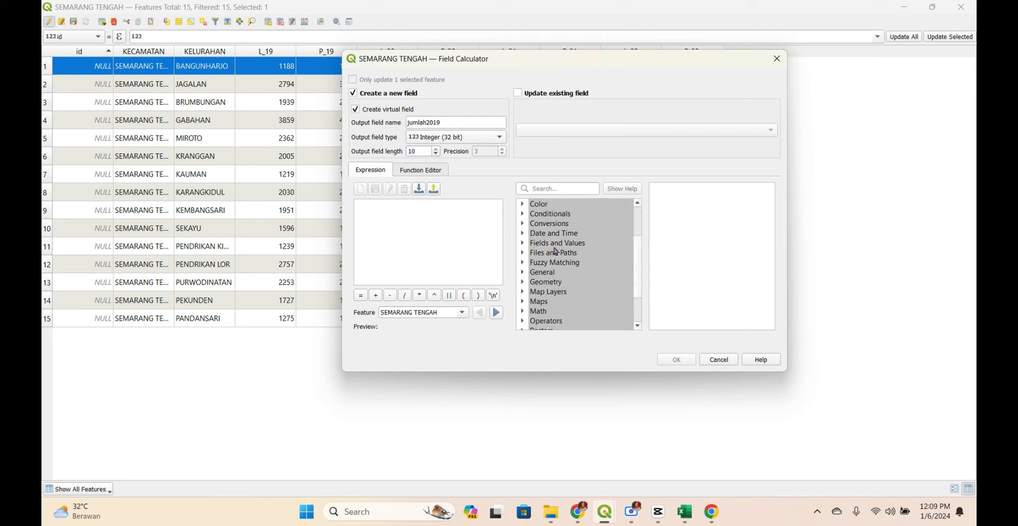
{"action": "left_click", "coordinate": [522, 243]}
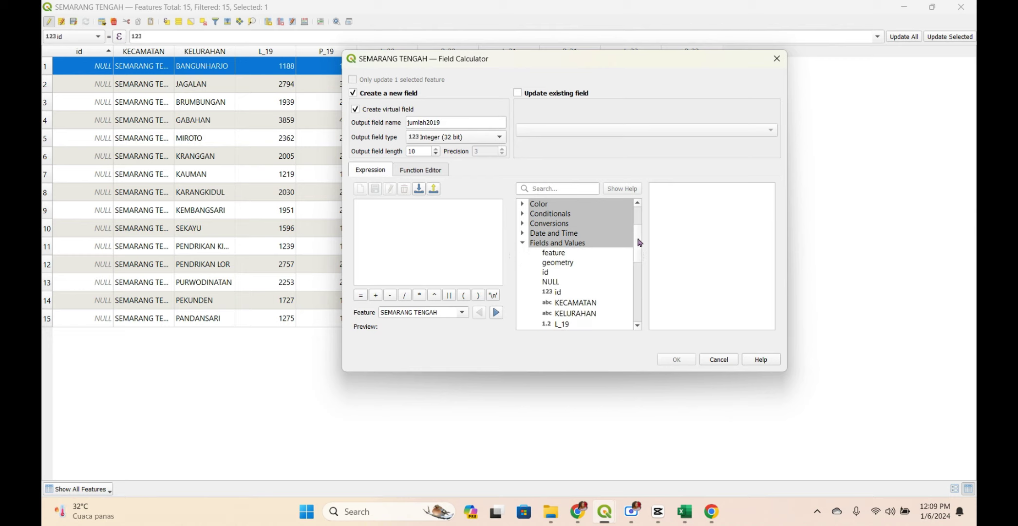
{"action": "scroll", "coordinate": [639, 254], "scroll_direction": "down", "scroll_amount": 3}
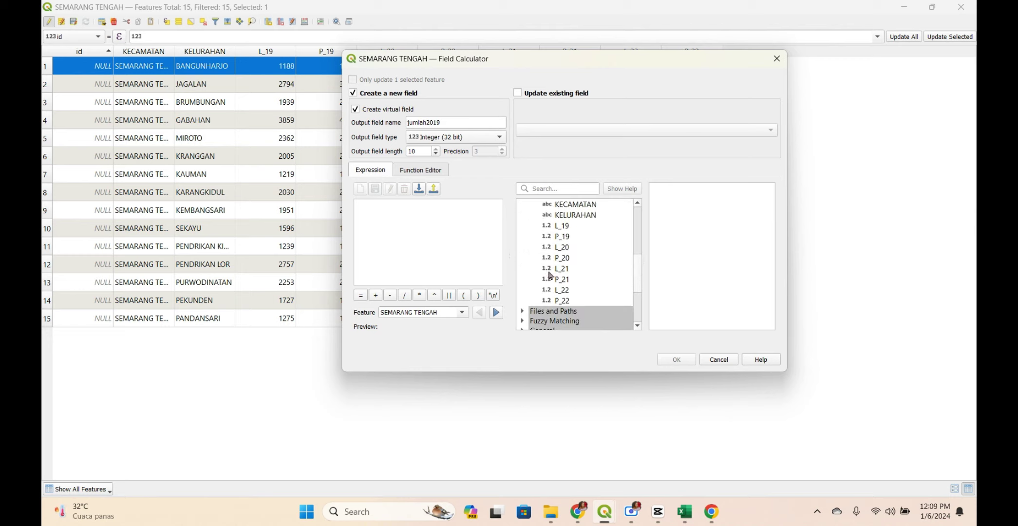
{"action": "double_click", "coordinate": [562, 227]}
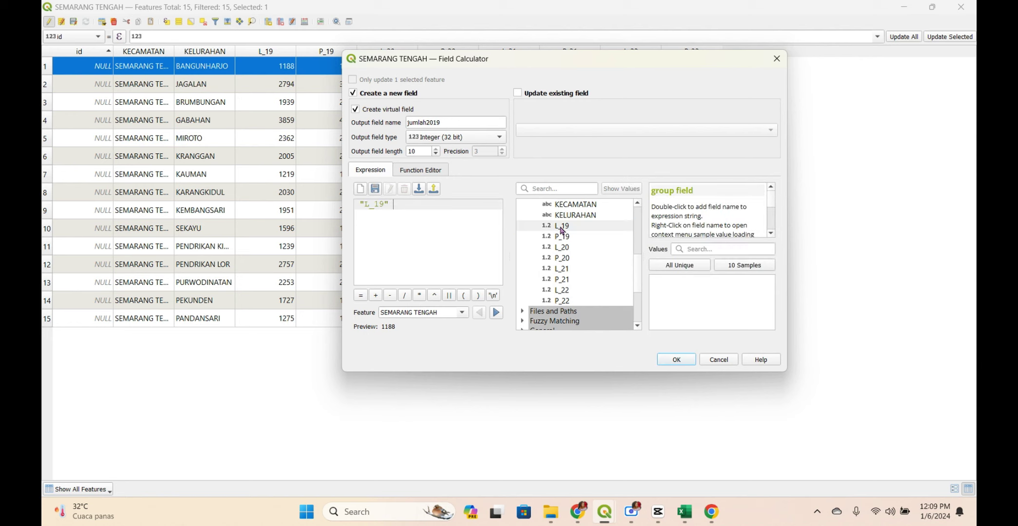
{"action": "left_click", "coordinate": [374, 295]}
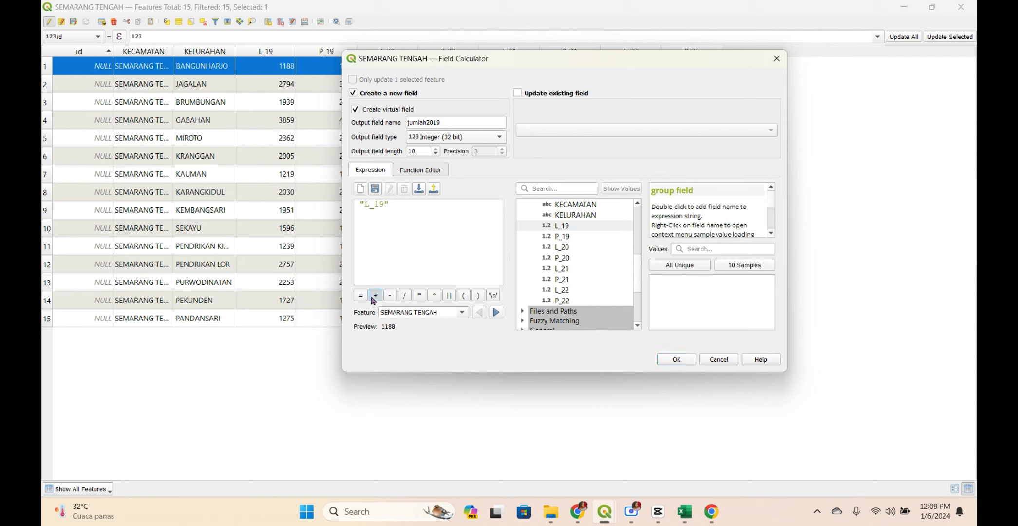
{"action": "double_click", "coordinate": [565, 237]}
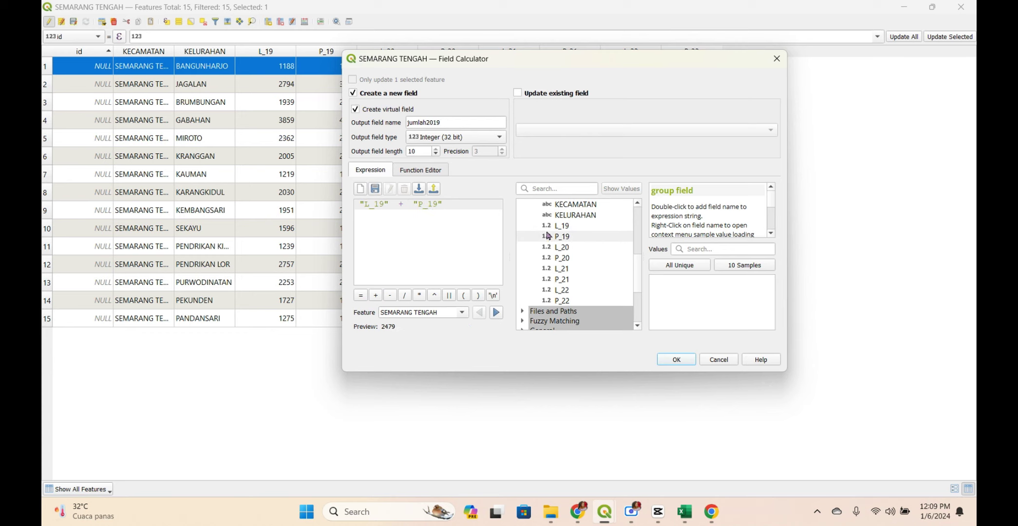
{"action": "left_click", "coordinate": [667, 363]}
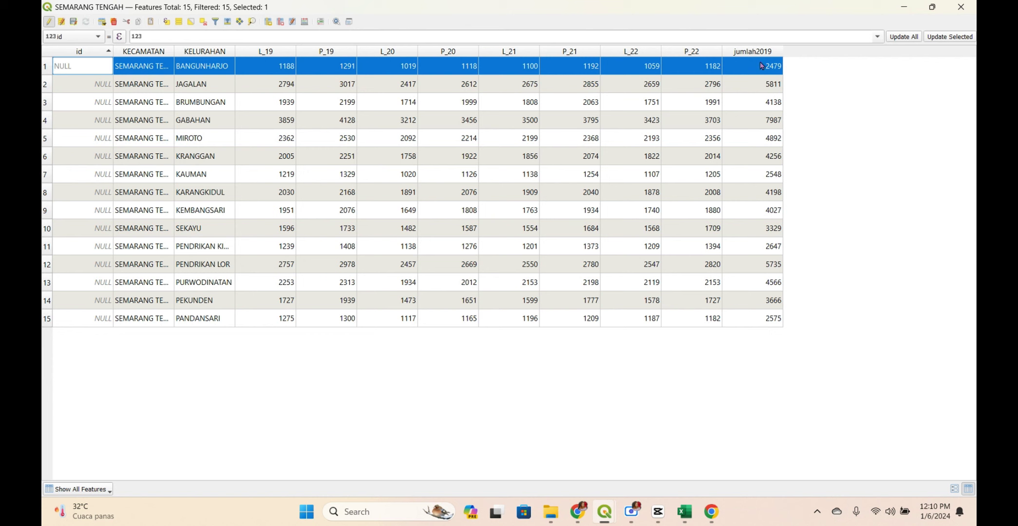
Dock the SEMARANG TENGAH attribute table below the map and look through its records.
{"action": "left_click", "coordinate": [349, 21]}
{"action": "left_click_drag", "start_coordinate": [625, 211], "coordinate": [605, 208]}
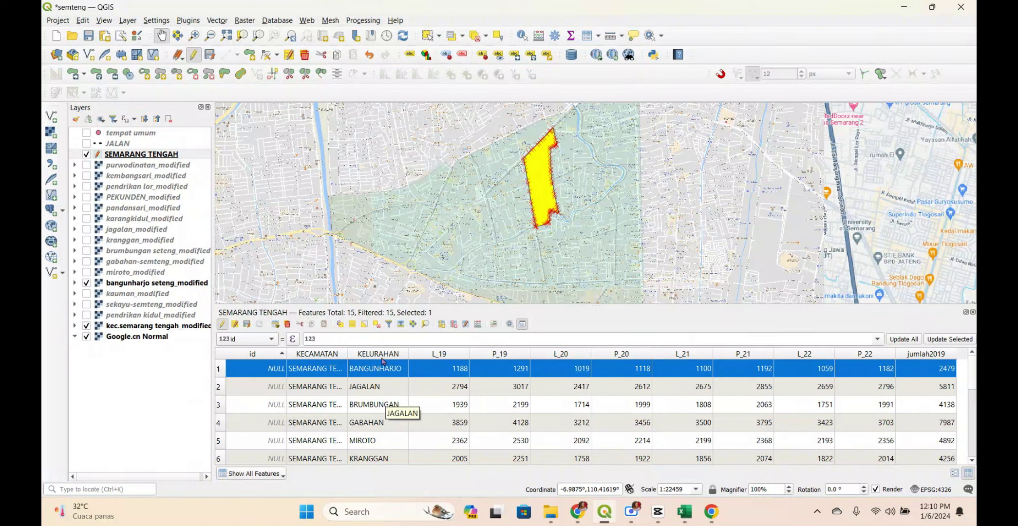
{"action": "scroll", "coordinate": [379, 374], "scroll_direction": "down", "scroll_amount": 3}
{"action": "scroll", "coordinate": [387, 409], "scroll_direction": "up", "scroll_amount": 3}
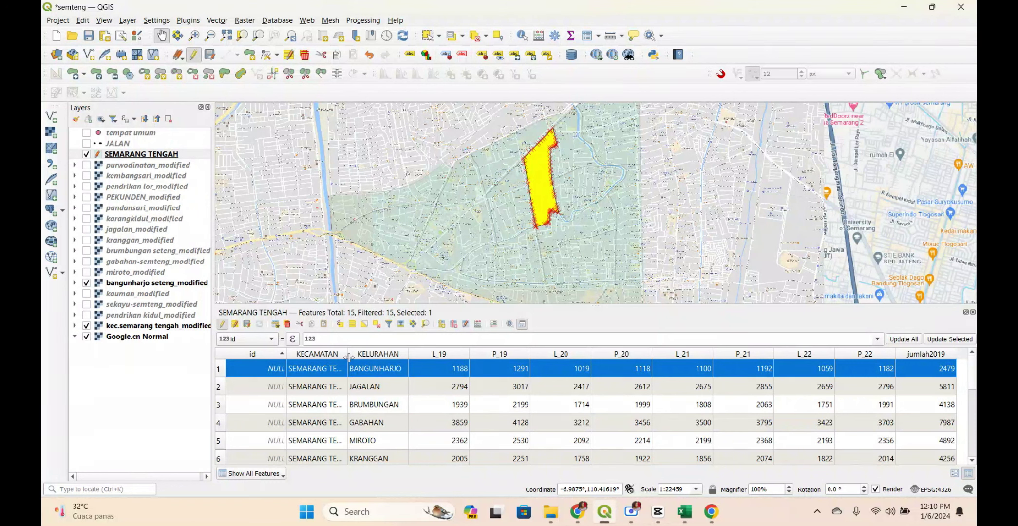
Select all features of the SEMARANG TENGAH layer and examine their polygons on the map.
{"action": "left_click", "coordinate": [353, 325]}
{"action": "left_click_drag", "start_coordinate": [489, 239], "coordinate": [541, 178]}
{"action": "scroll", "coordinate": [503, 228], "scroll_direction": "down", "scroll_amount": 2}
{"action": "scroll", "coordinate": [503, 228], "scroll_direction": "up", "scroll_amount": 2}
{"action": "left_click_drag", "start_coordinate": [559, 227], "coordinate": [558, 202]}
{"action": "left_click_drag", "start_coordinate": [520, 156], "coordinate": [495, 197]}
{"action": "scroll", "coordinate": [502, 200], "scroll_direction": "down", "scroll_amount": 1}
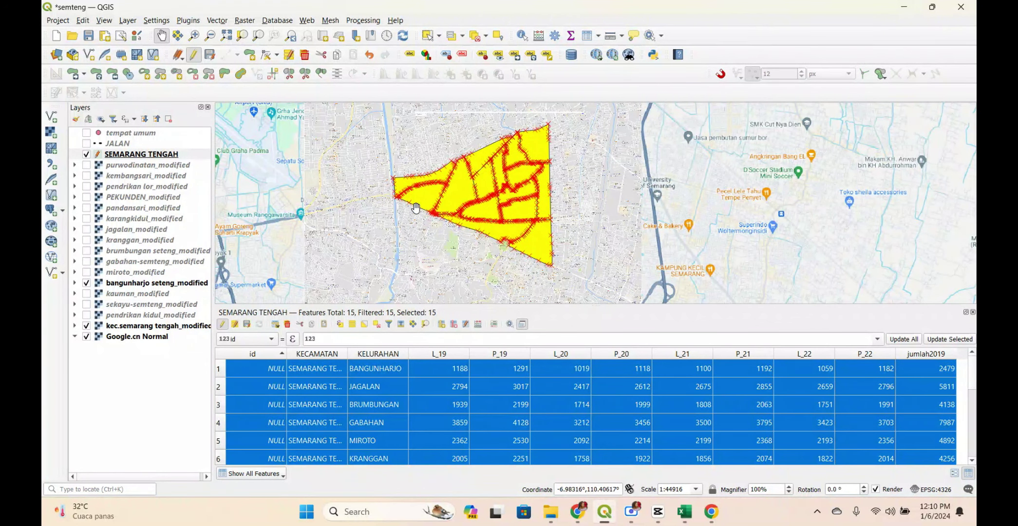
{"action": "left_click", "coordinate": [352, 324]}
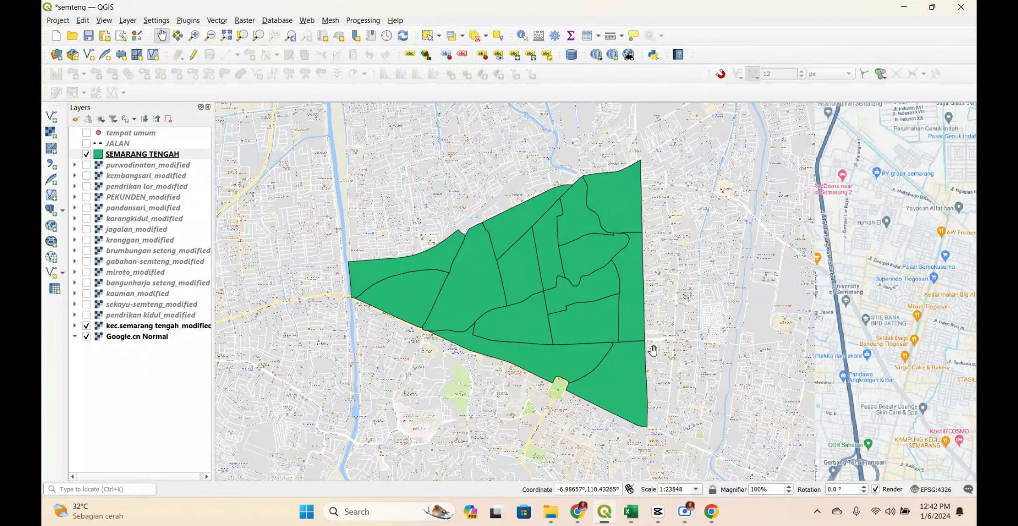
Review the DATA PENDUDUK SEMARANG TENGAH population table in Excel and return to the QGIS map.
{"action": "left_click", "coordinate": [631, 512]}
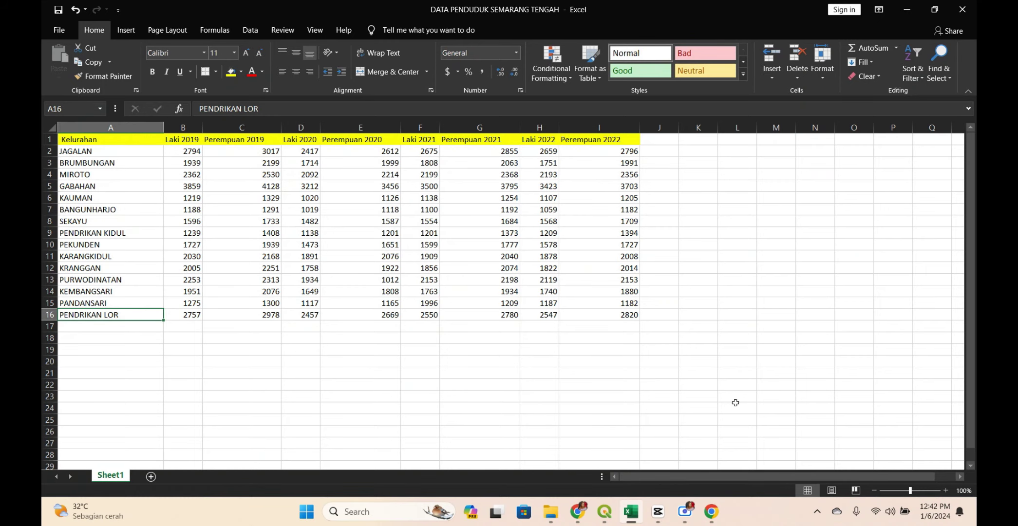
{"action": "left_click", "coordinate": [934, 10]}
{"action": "left_click_drag", "start_coordinate": [629, 128], "coordinate": [697, 118]}
{"action": "left_click", "coordinate": [871, 123]}
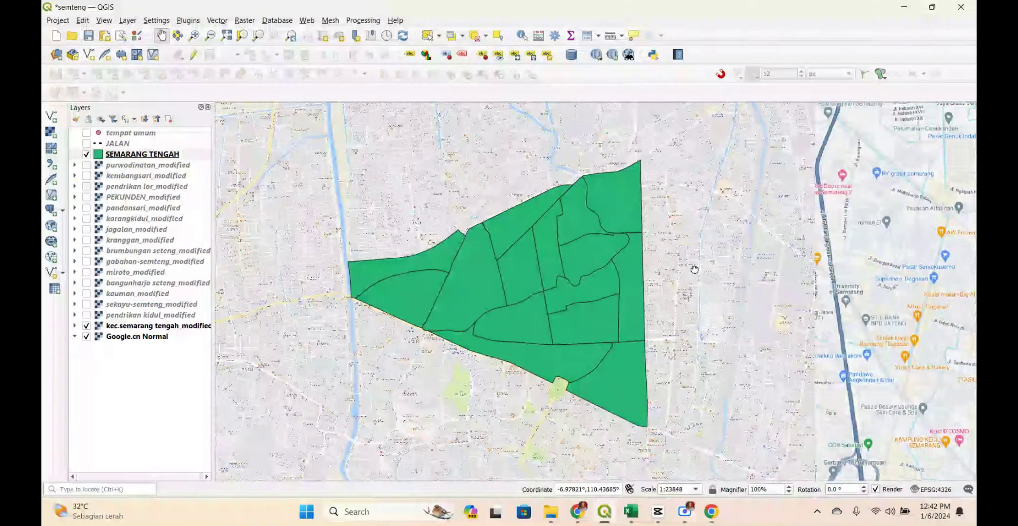
{"action": "left_click_drag", "start_coordinate": [696, 269], "coordinate": [694, 222]}
{"action": "left_click_drag", "start_coordinate": [568, 224], "coordinate": [577, 245]}
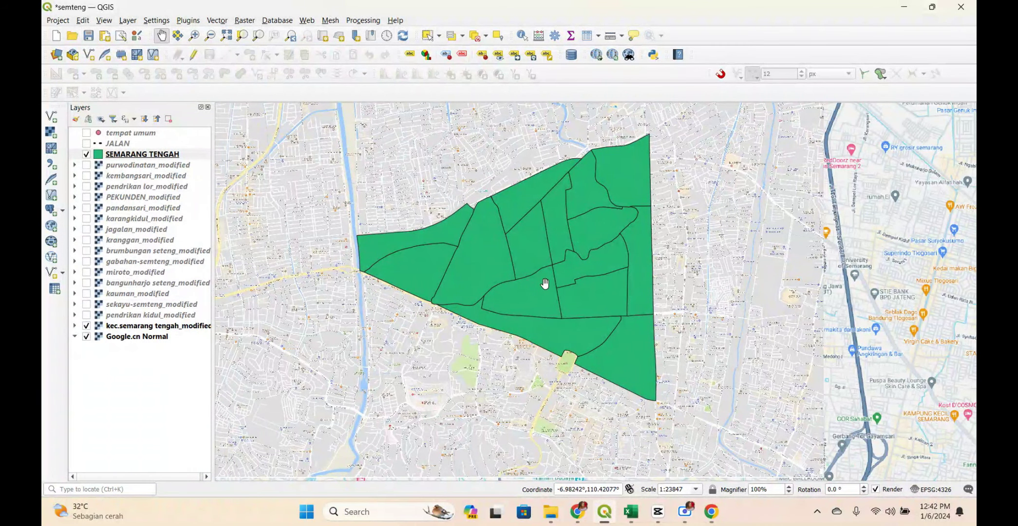
{"action": "scroll", "coordinate": [544, 286], "scroll_direction": "up", "scroll_amount": 1}
{"action": "left_click_drag", "start_coordinate": [543, 279], "coordinate": [550, 267]}
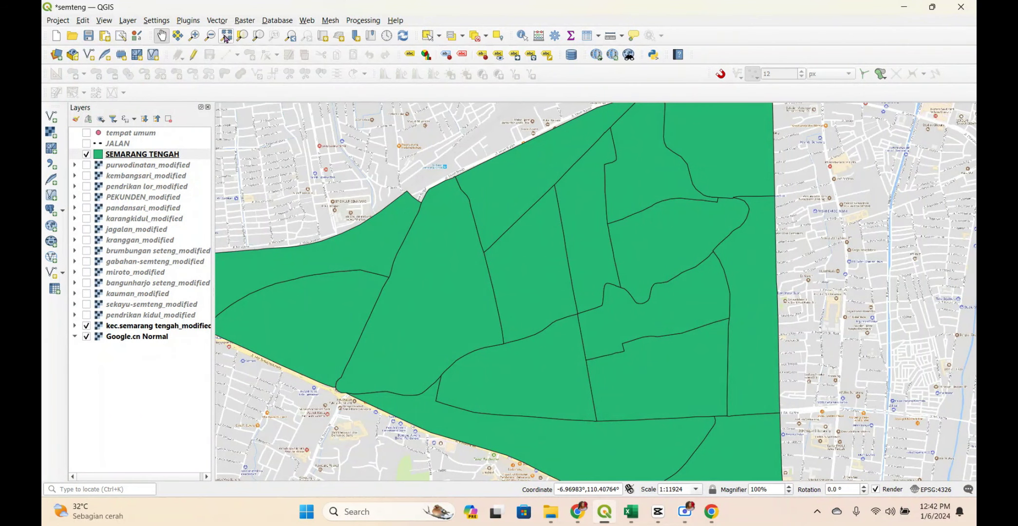
Search the QGIS plugin manager for "spre" and show the details of the Spreadsheet Layers plugin.
{"action": "left_click", "coordinate": [196, 22]}
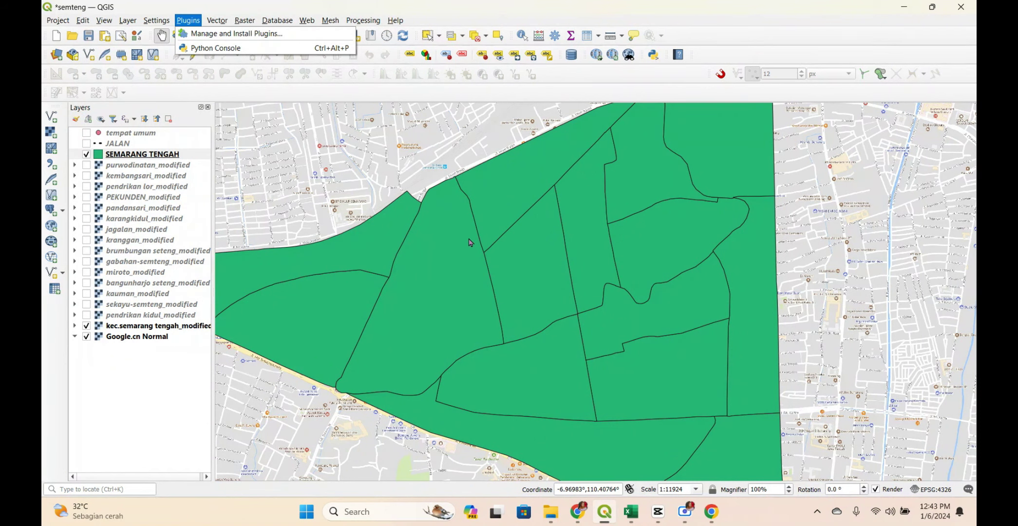
{"action": "left_click", "coordinate": [198, 35]}
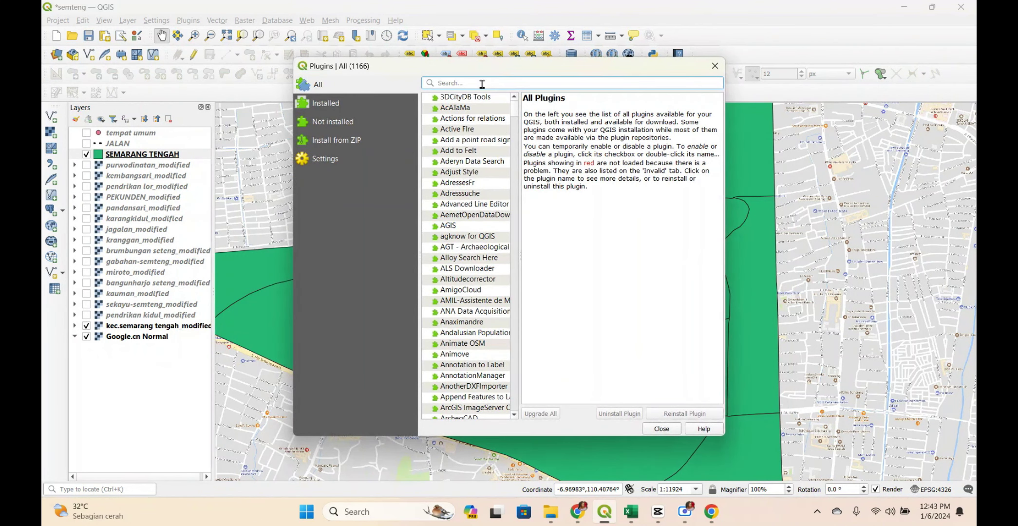
{"action": "type", "text": "spre"}
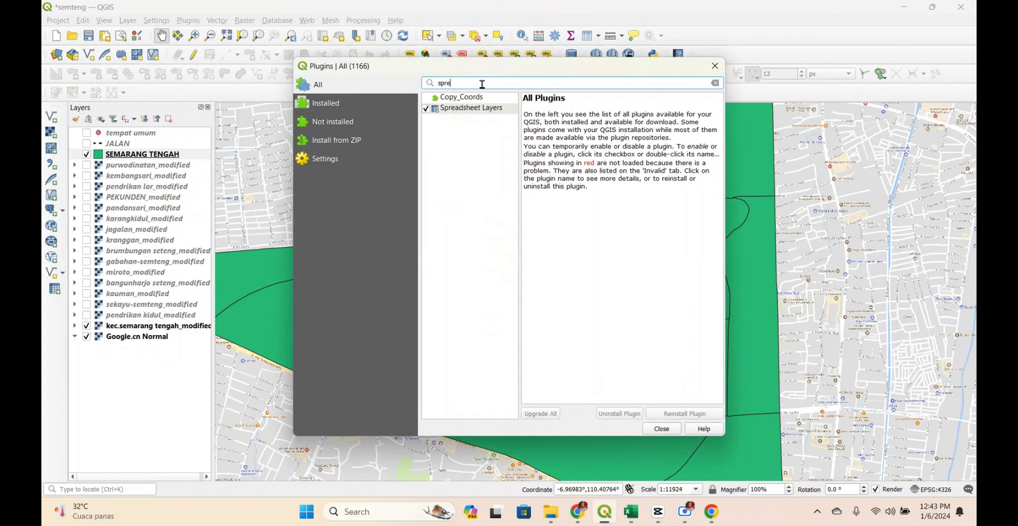
{"action": "left_click", "coordinate": [489, 110]}
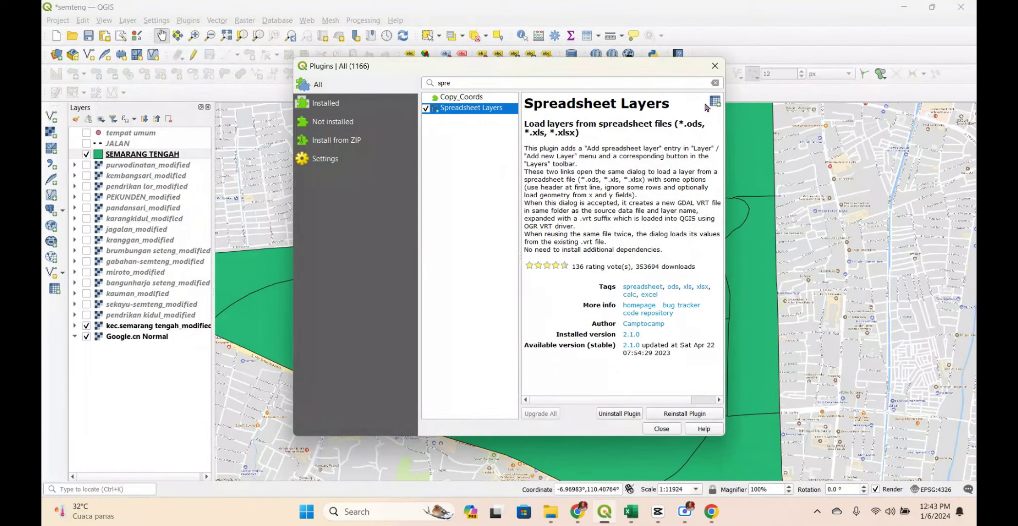
Close the plugin manager and start adding a spreadsheet layer, moving the layer creation dialog higher over the map.
{"action": "left_click", "coordinate": [712, 66]}
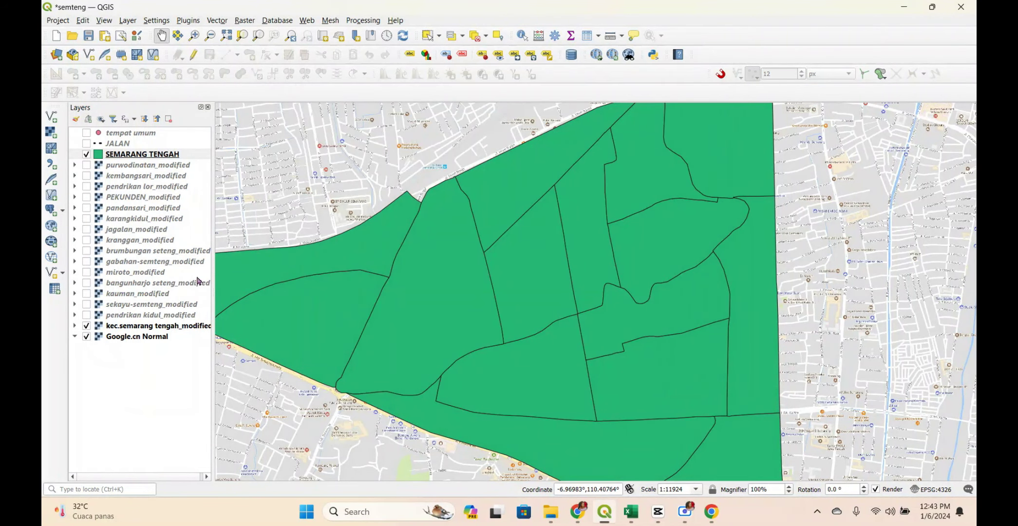
{"action": "left_click_drag", "start_coordinate": [467, 279], "coordinate": [485, 265]}
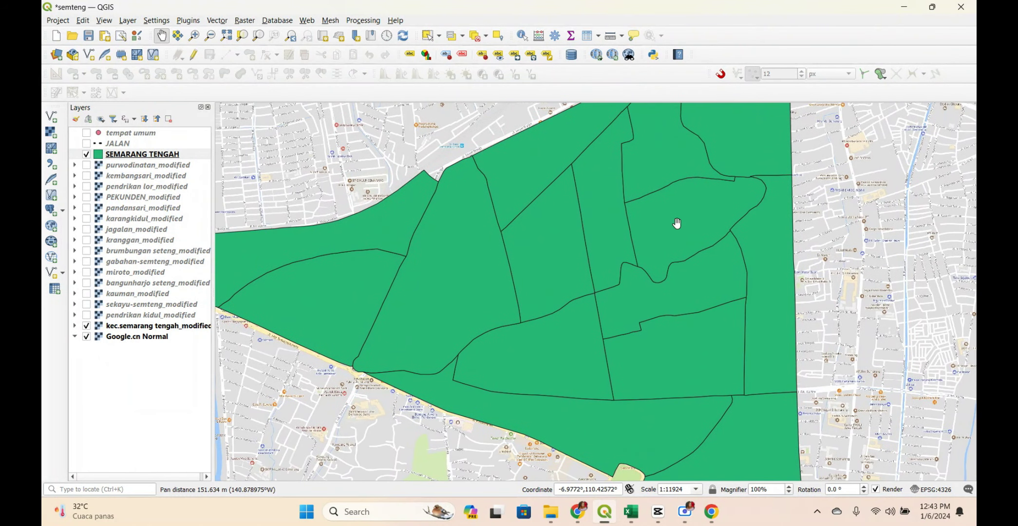
{"action": "left_click", "coordinate": [124, 21]}
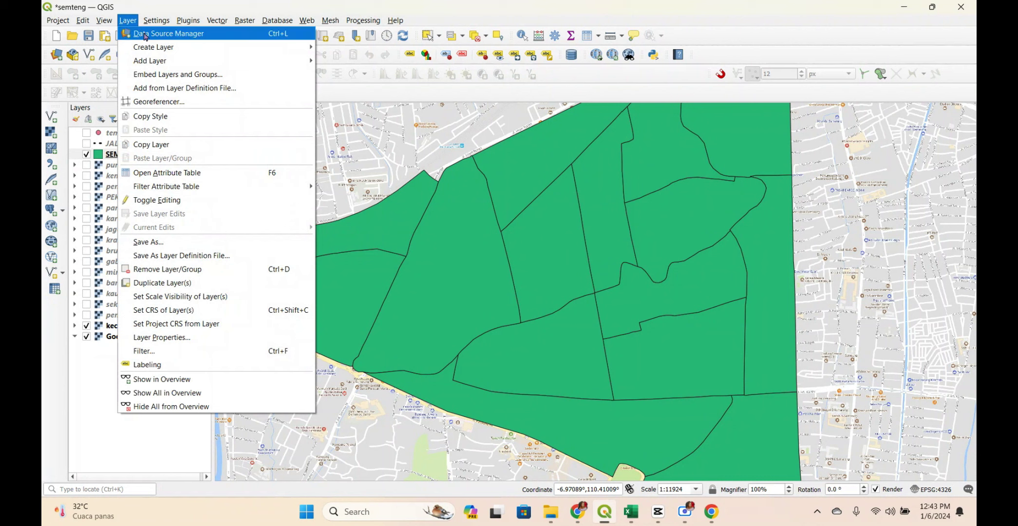
{"action": "mouse_move", "coordinate": [152, 48]}
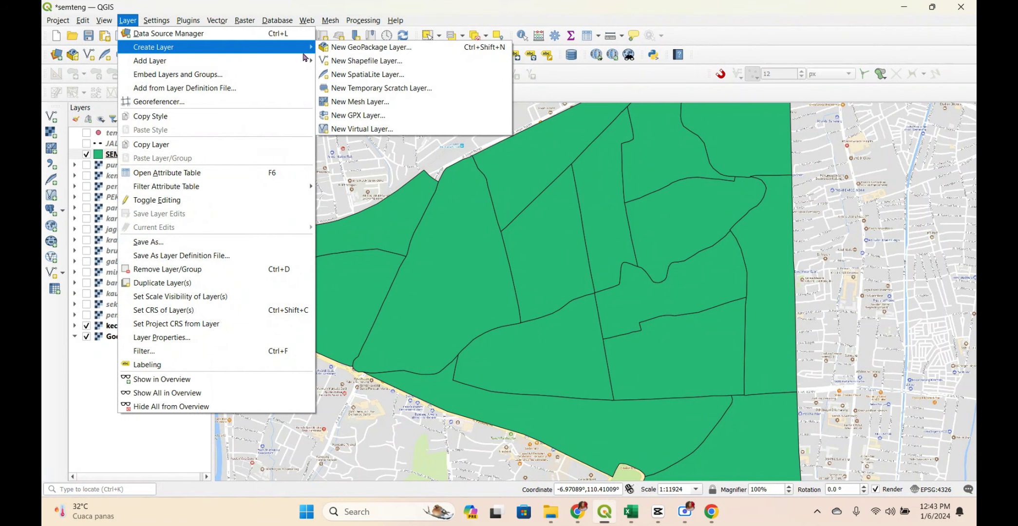
{"action": "mouse_move", "coordinate": [301, 59]}
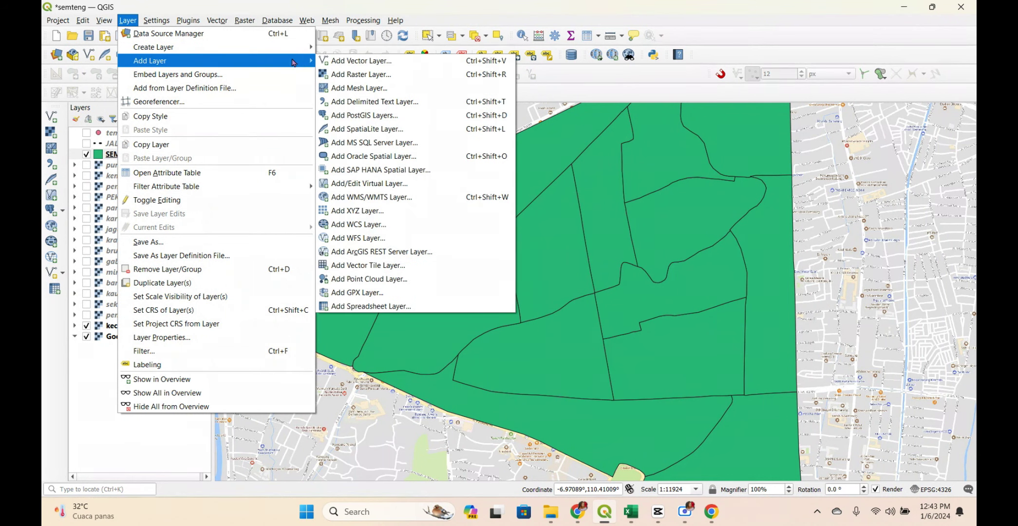
{"action": "left_click", "coordinate": [384, 307]}
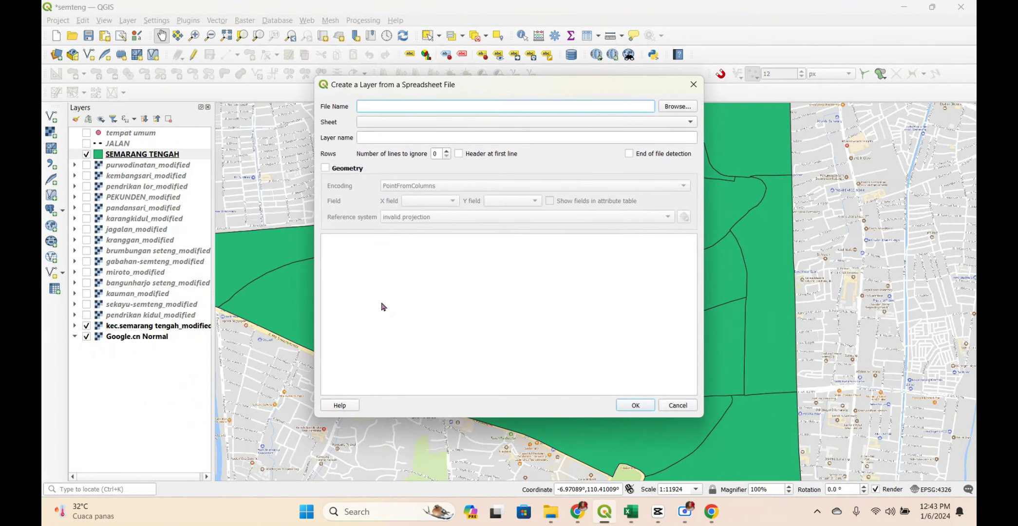
{"action": "left_click_drag", "start_coordinate": [592, 83], "coordinate": [589, 69]}
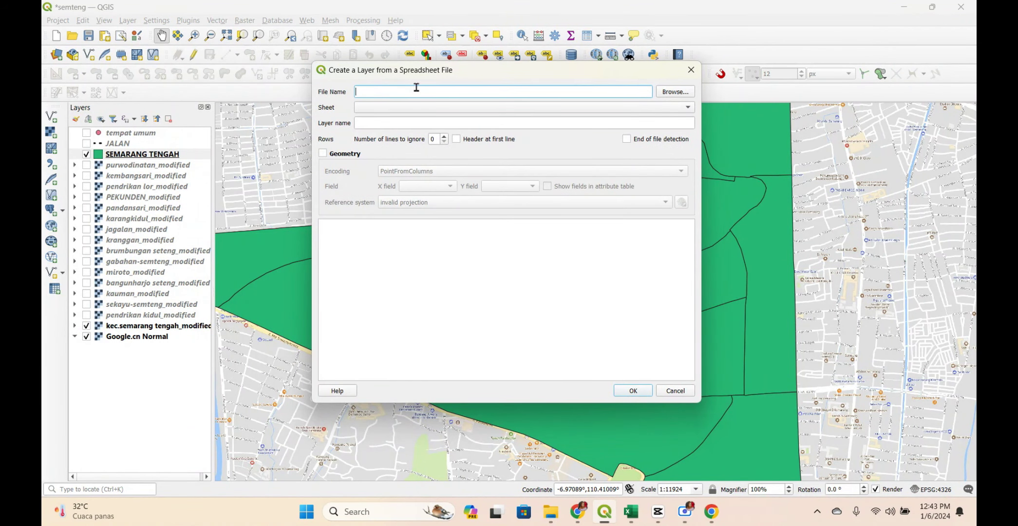
Choose the DATA PENDUDUK SEMARANG TENGAH workbook from the 2739_SEMARANG TENGAH folder as the spreadsheet source.
{"action": "left_click", "coordinate": [666, 96]}
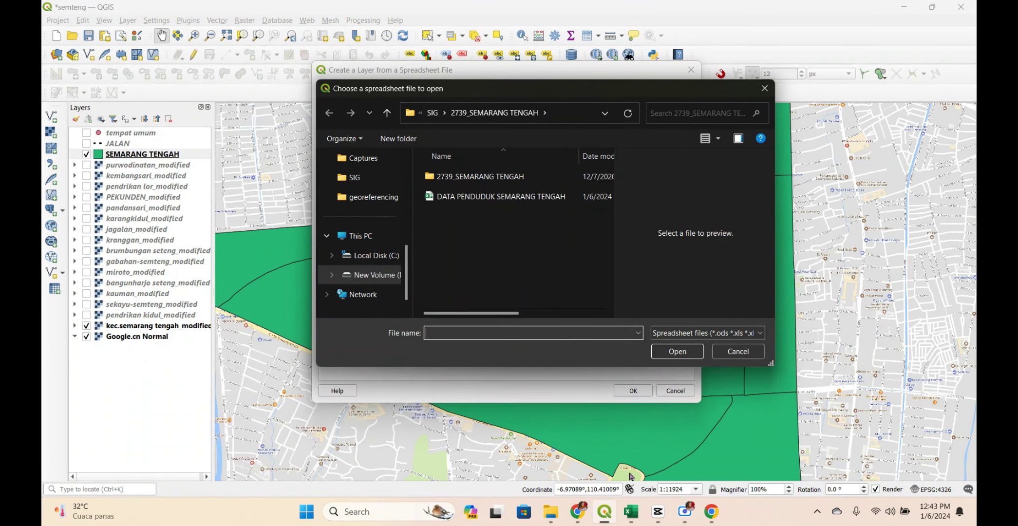
{"action": "left_click", "coordinate": [548, 197]}
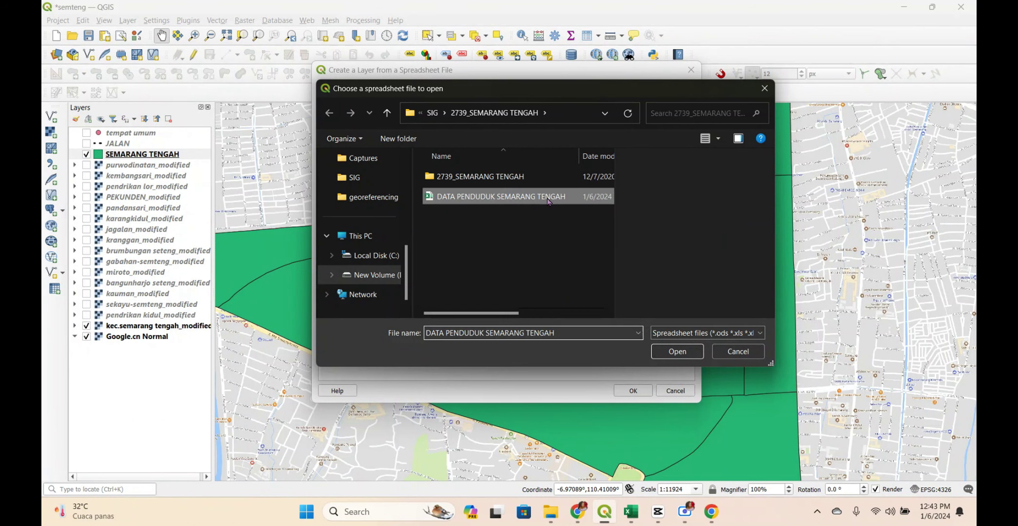
{"action": "left_click", "coordinate": [666, 351]}
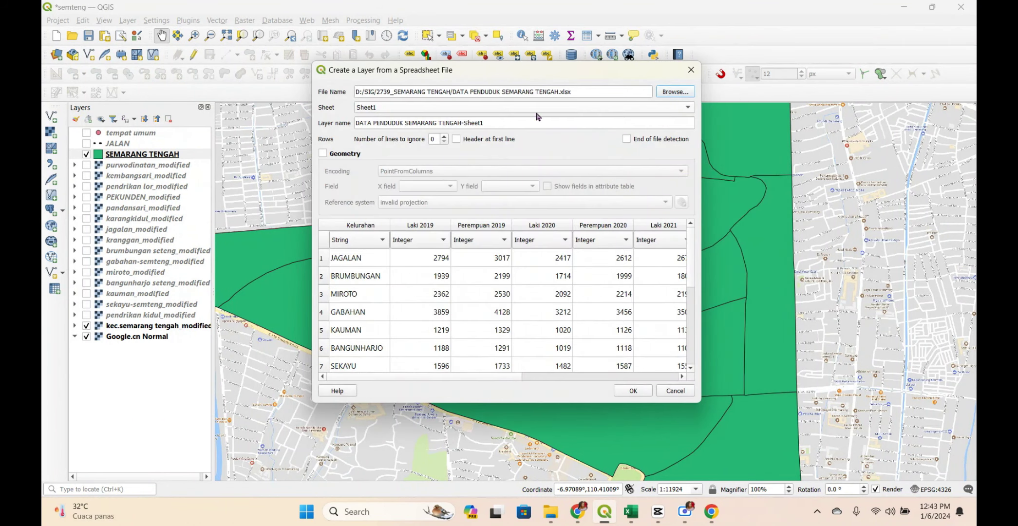
Compare the spreadsheet layer preview with the original population table in Excel, checking its rows and columns.
{"action": "left_click_drag", "start_coordinate": [479, 377], "coordinate": [427, 379]}
{"action": "left_click", "coordinate": [630, 512]}
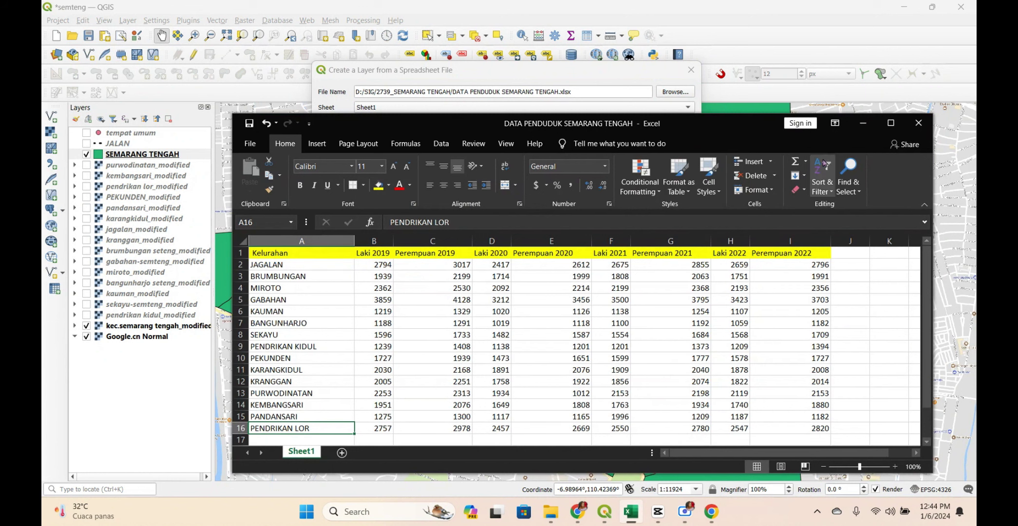
{"action": "left_click", "coordinate": [864, 122]}
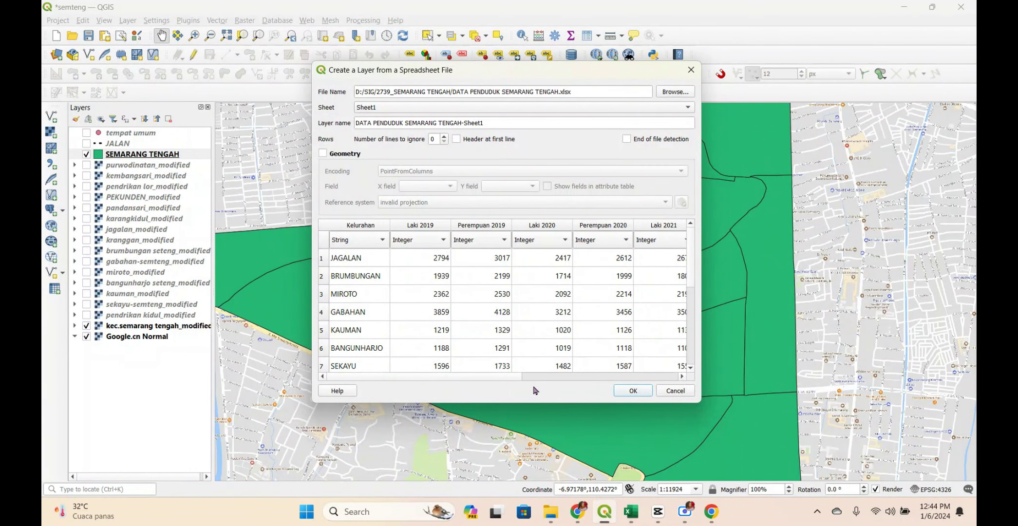
{"action": "scroll", "coordinate": [441, 307], "scroll_direction": "down", "scroll_amount": 1}
{"action": "scroll", "coordinate": [432, 312], "scroll_direction": "up", "scroll_amount": 1}
{"action": "scroll", "coordinate": [478, 379], "scroll_direction": "right", "scroll_amount": 1}
{"action": "scroll", "coordinate": [458, 383], "scroll_direction": "left", "scroll_amount": 1}
{"action": "left_click_drag", "start_coordinate": [466, 72], "coordinate": [410, 54]}
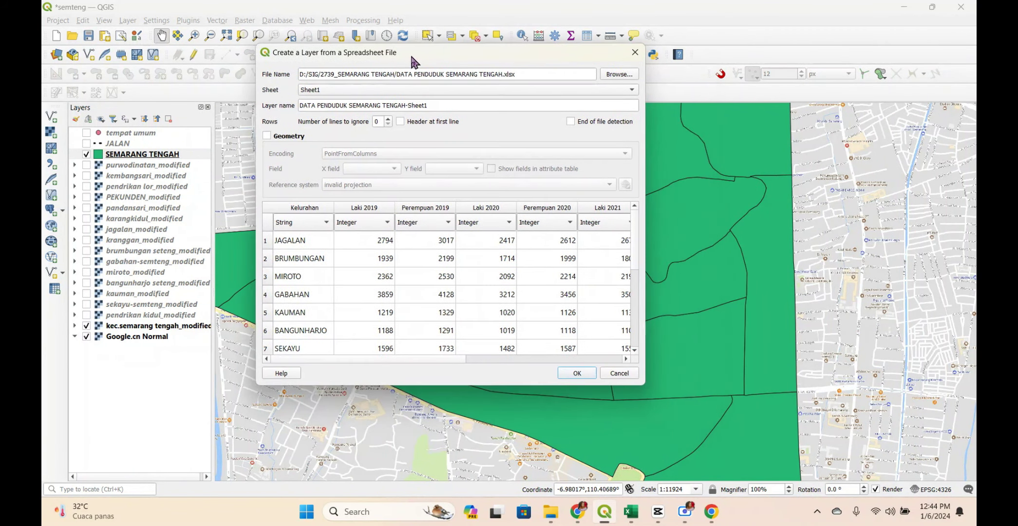
Place a narrowed Excel window beside the spreadsheet layer dialog and compare the Kelurahan names, starting at JAGALAN.
{"action": "left_click", "coordinate": [636, 511]}
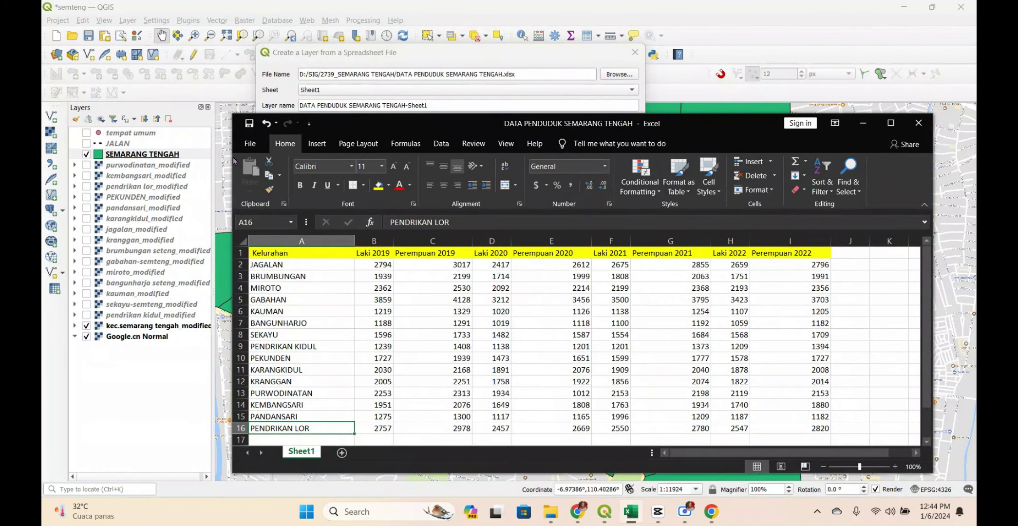
{"action": "left_click_drag", "start_coordinate": [229, 165], "coordinate": [446, 164]}
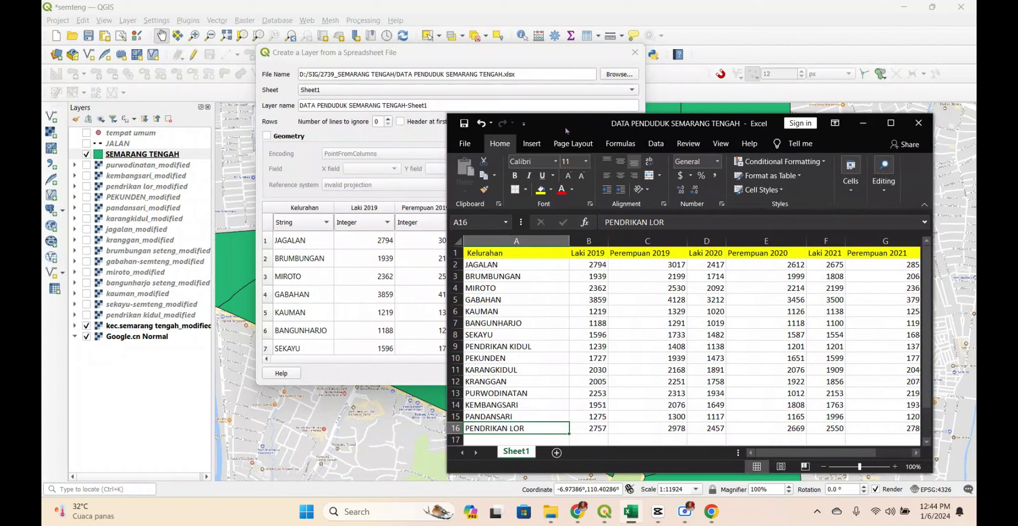
{"action": "left_click_drag", "start_coordinate": [564, 127], "coordinate": [574, 69]}
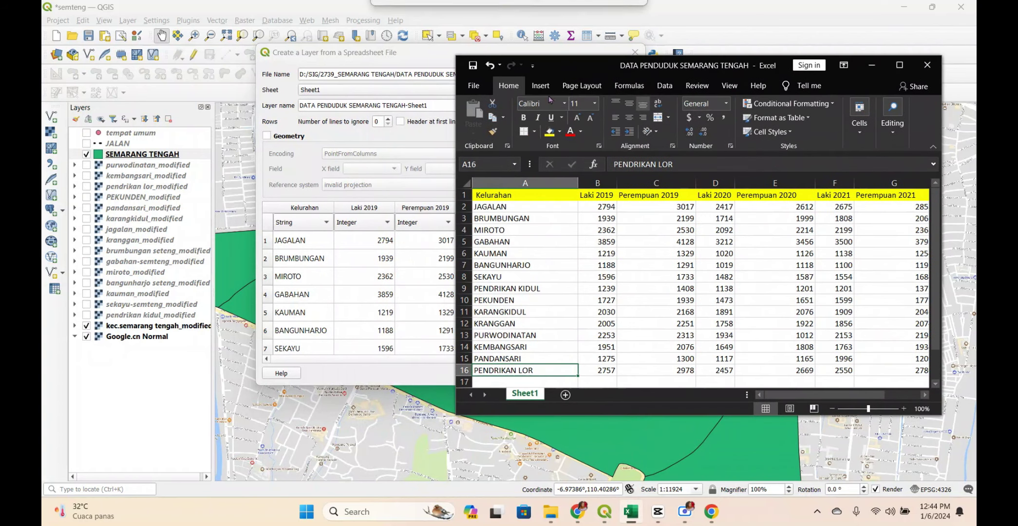
{"action": "left_click", "coordinate": [496, 209]}
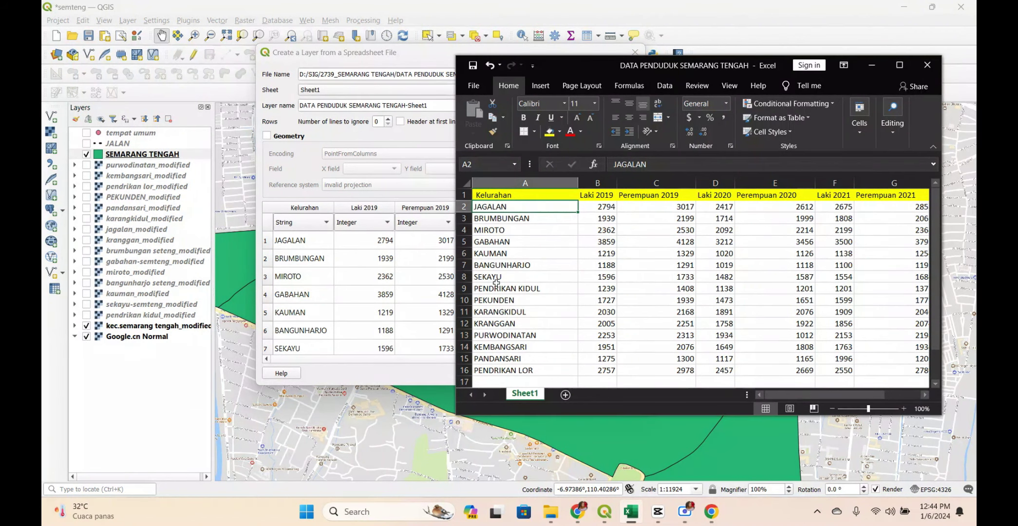
Check the KELURAHAN names in the SEMARANG TENGAH attribute table against the Excel sheet, then return to the spreadsheet layer dialog.
{"action": "left_click", "coordinate": [587, 35]}
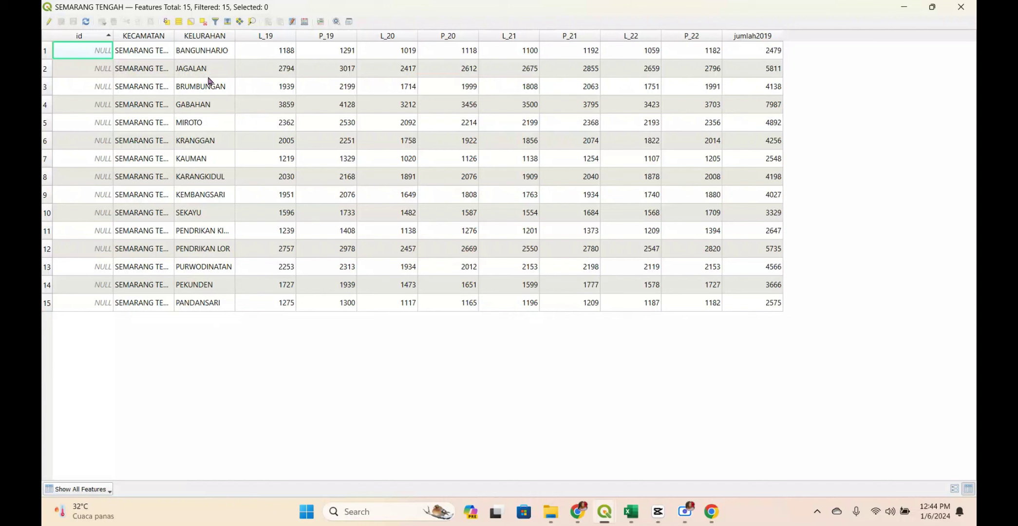
{"action": "left_click", "coordinate": [959, 12]}
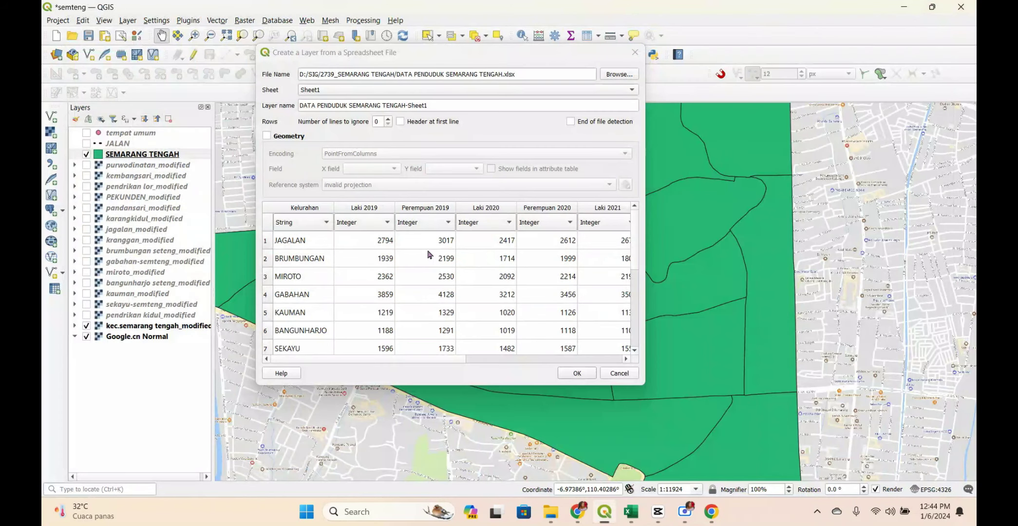
{"action": "left_click", "coordinate": [630, 511]}
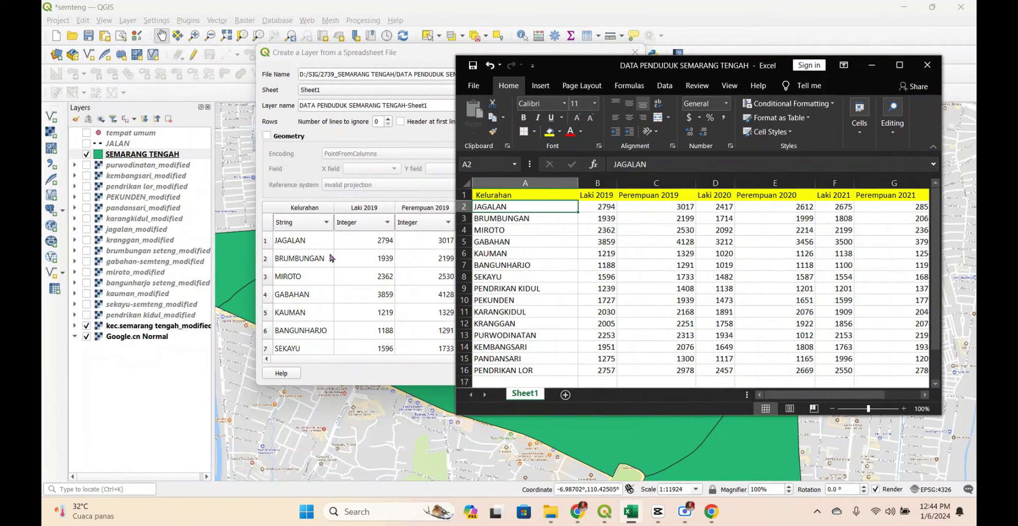
{"action": "left_click", "coordinate": [872, 65]}
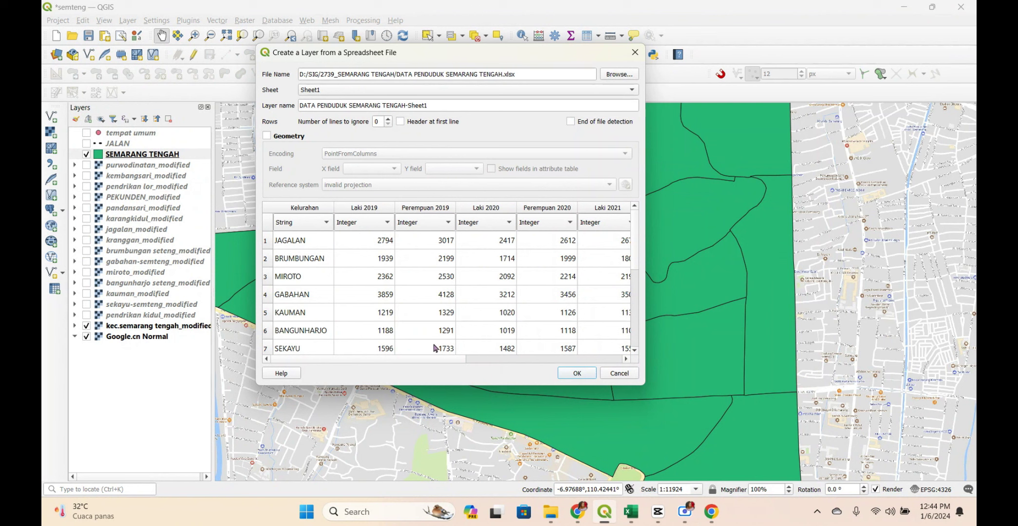
Check the previewed population columns and add Sheet1 of DATA PENDUDUK SEMARANG TENGAH to the project as a table layer.
{"action": "scroll", "coordinate": [436, 336], "scroll_direction": "right", "scroll_amount": 1}
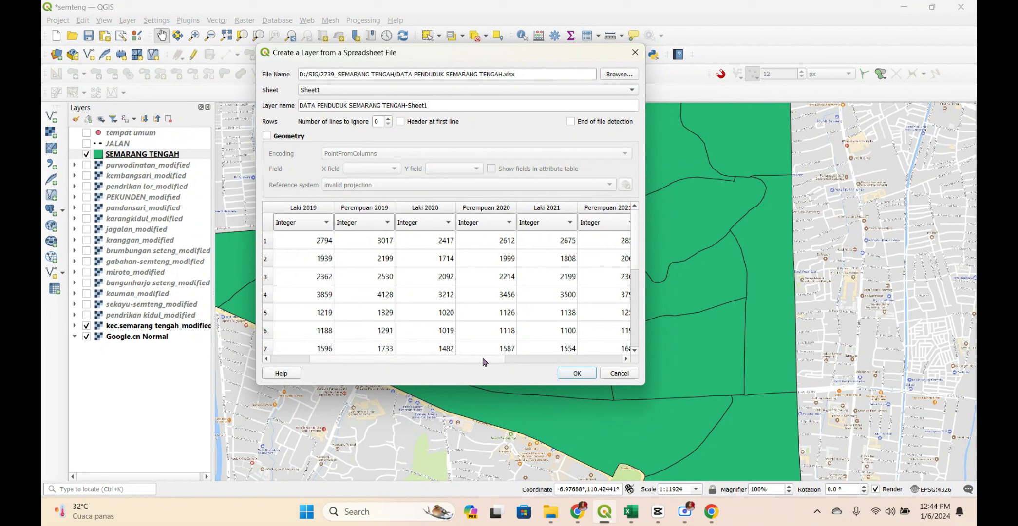
{"action": "scroll", "coordinate": [483, 361], "scroll_direction": "left", "scroll_amount": 1}
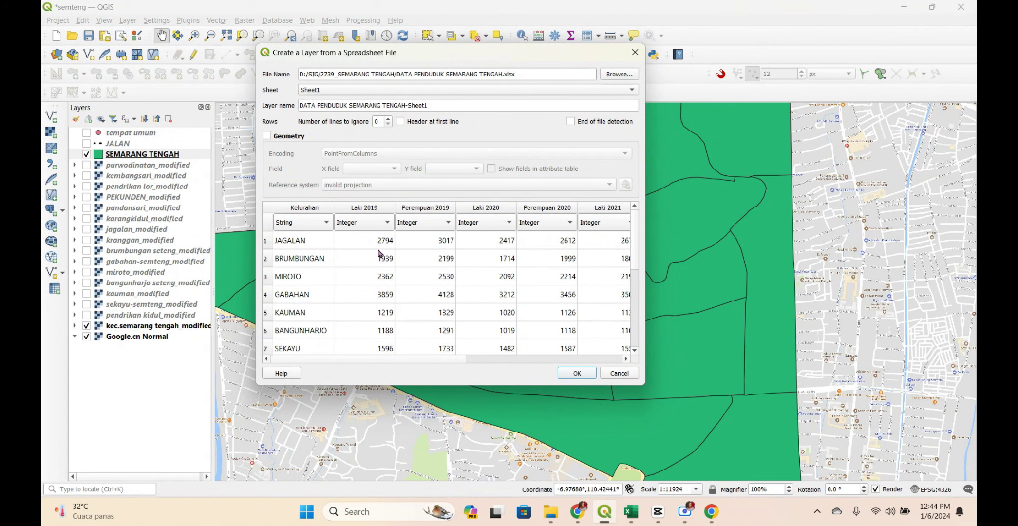
{"action": "scroll", "coordinate": [477, 294], "scroll_direction": "down", "scroll_amount": 1}
{"action": "scroll", "coordinate": [551, 335], "scroll_direction": "up", "scroll_amount": 1}
{"action": "left_click", "coordinate": [587, 376]}
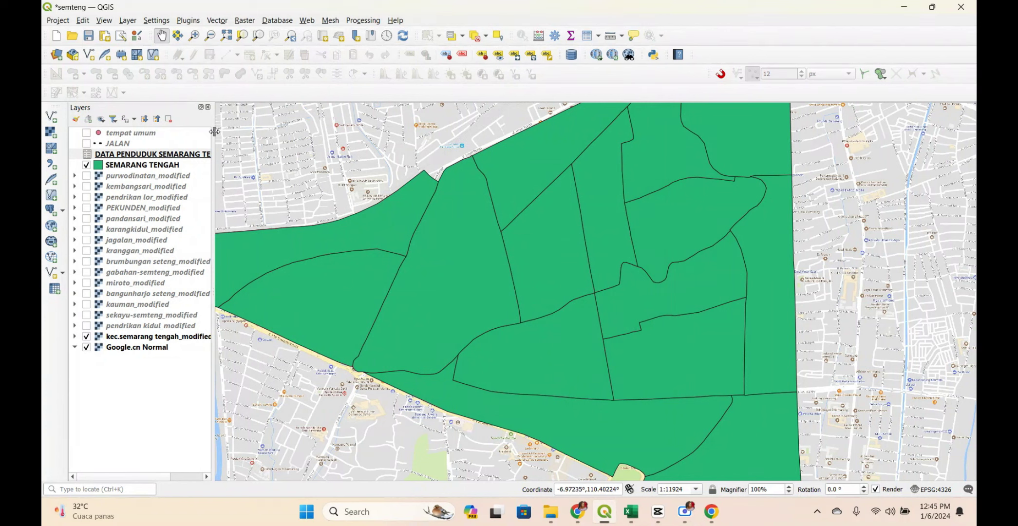
Review the attribute table of the DATA PENDUDUK SEMARANG TENGAH layer and close it.
{"action": "left_click", "coordinate": [139, 157]}
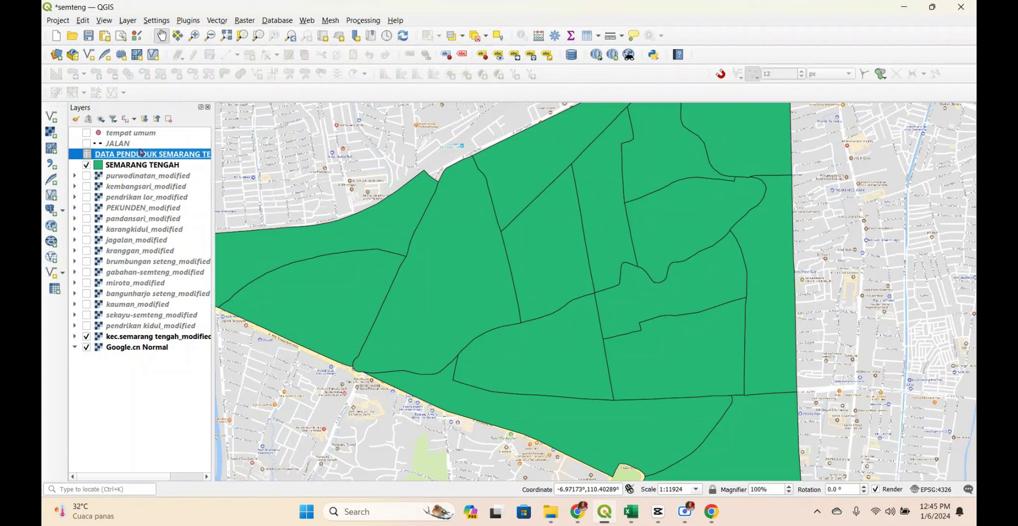
{"action": "left_click", "coordinate": [589, 37]}
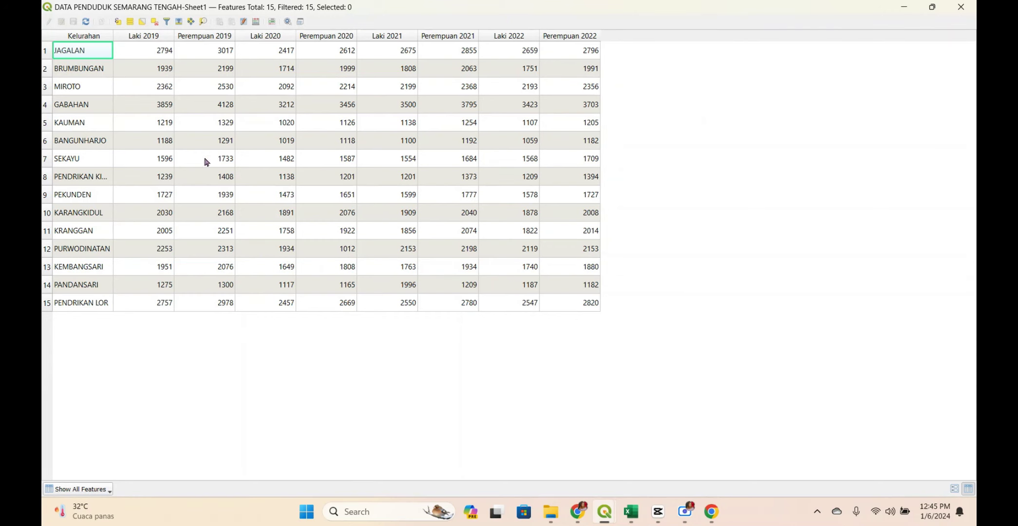
{"action": "left_click", "coordinate": [961, 7]}
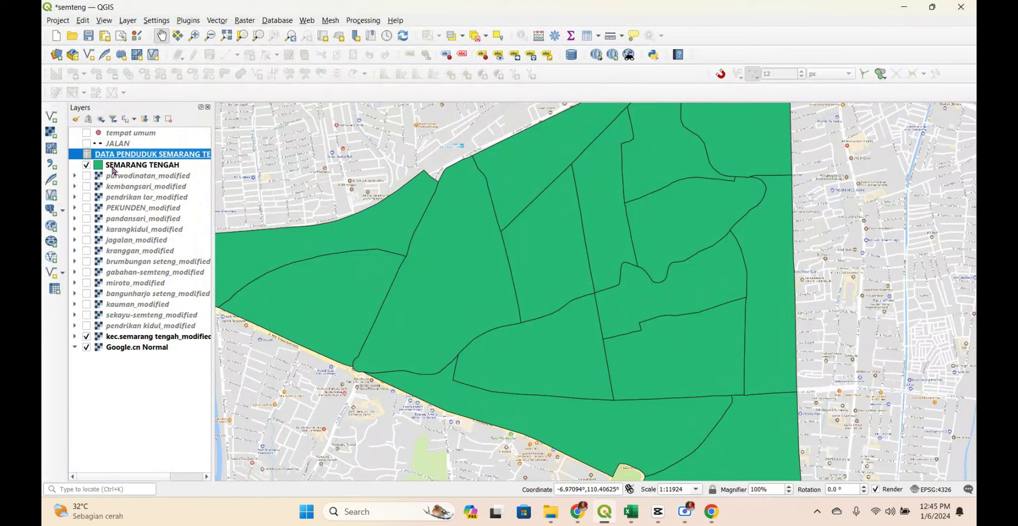
Select the SEMARANG TENGAH polygon layer and bring up its layer options.
{"action": "left_click", "coordinate": [113, 166]}
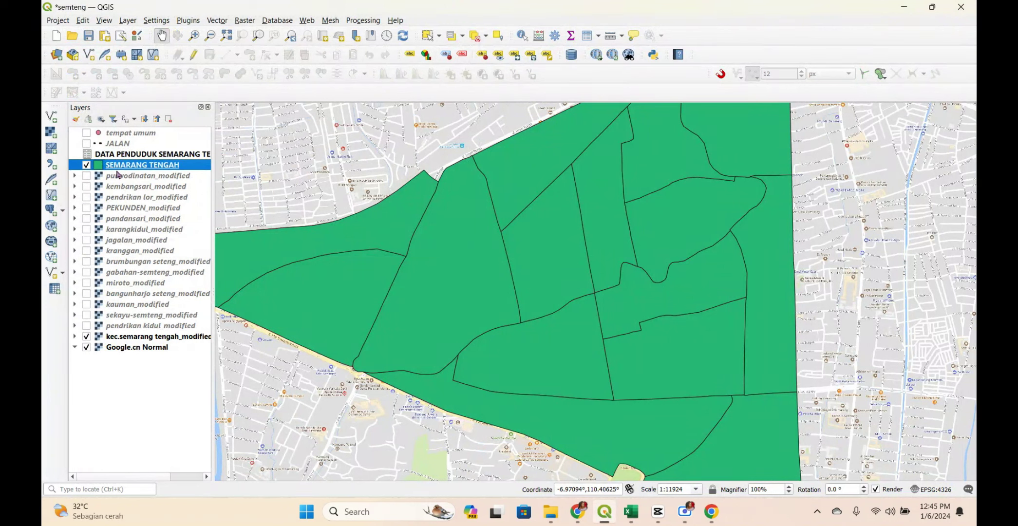
{"action": "right_click", "coordinate": [123, 169]}
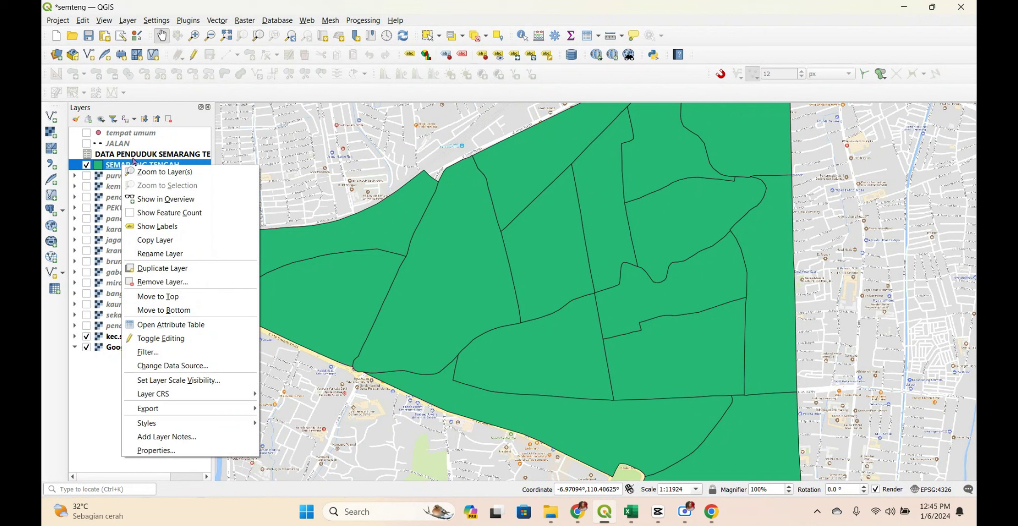
{"action": "left_click", "coordinate": [103, 156]}
{"action": "right_click", "coordinate": [102, 170]}
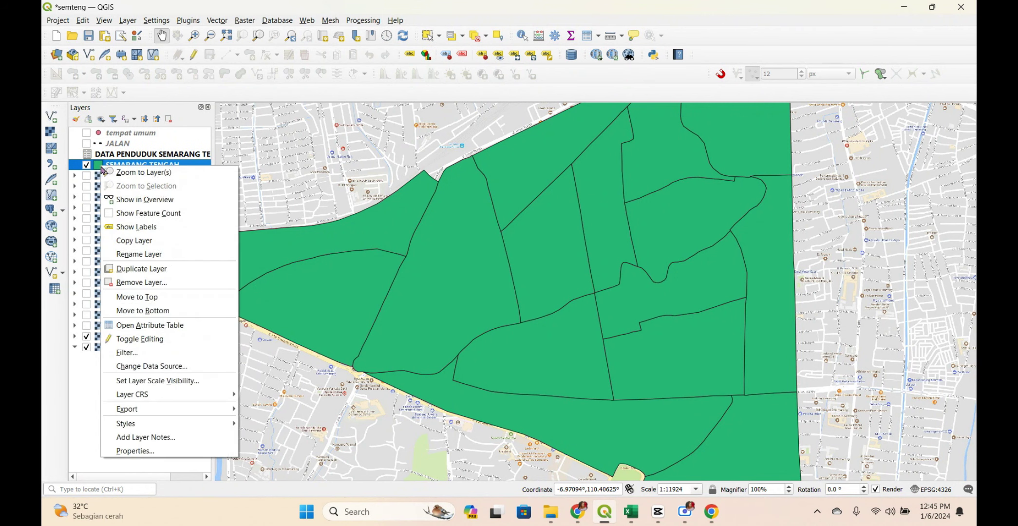